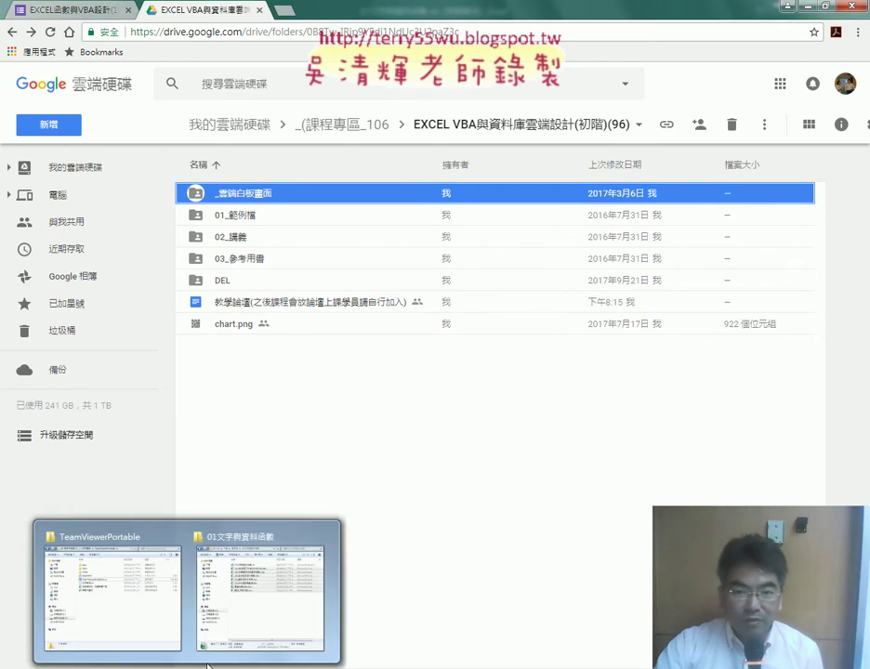
Browse Google Drive into _雲端白板畫面 and then the 01_文字與資料函數 folder
left_click(262, 582)
left_click_drag(279, 90, 279, 247)
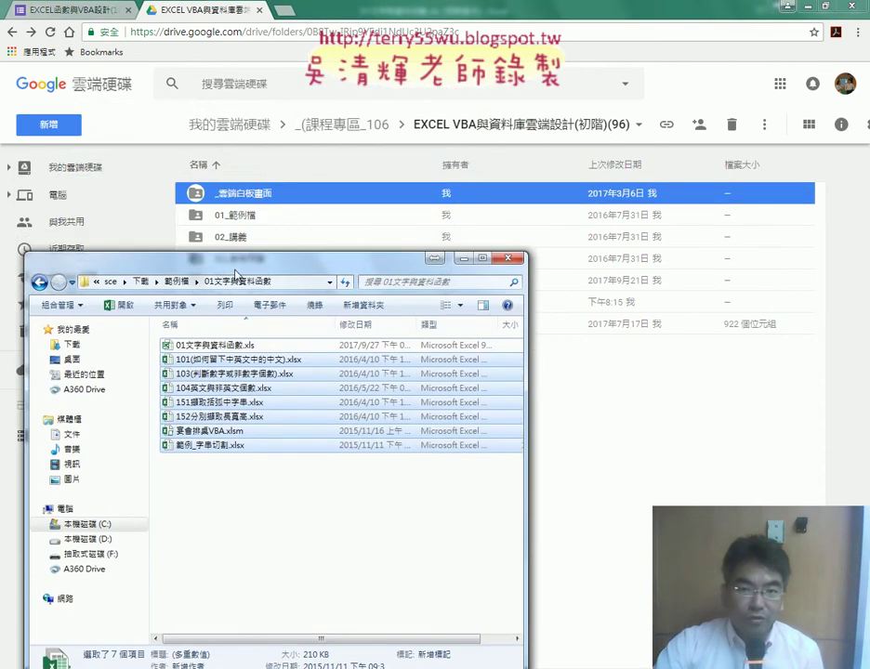
left_click(262, 195)
double_click(262, 193)
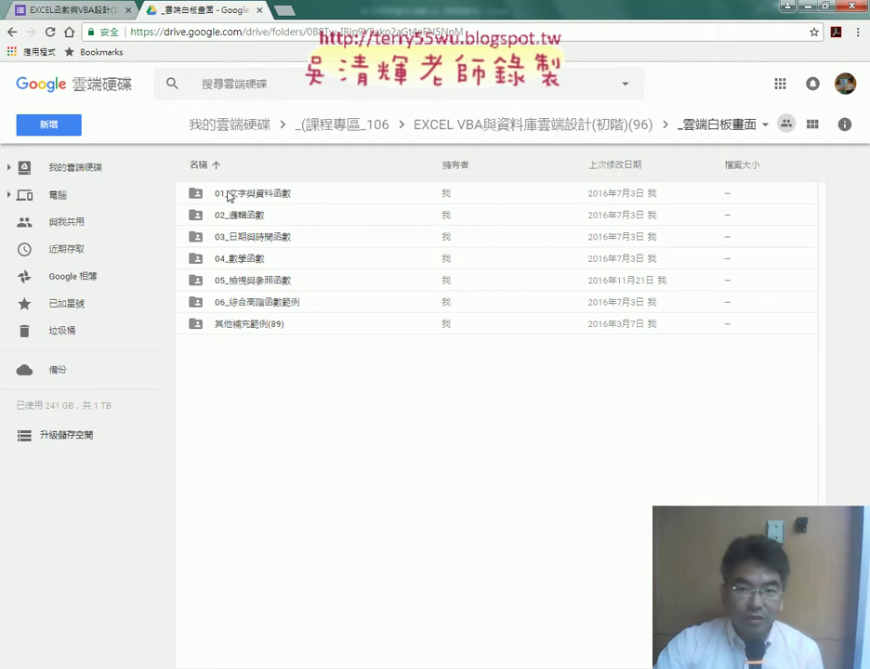
double_click(229, 195)
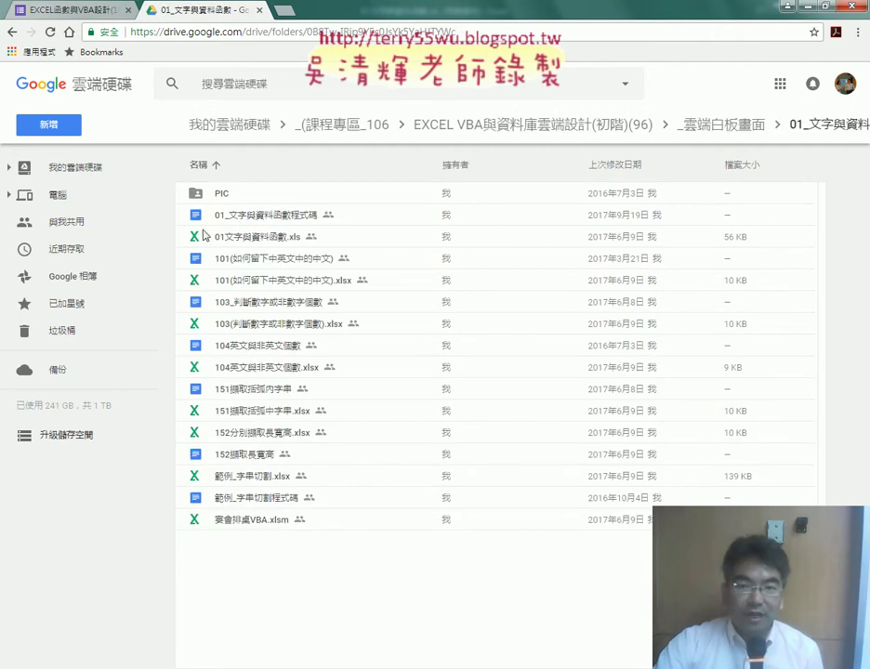
Open the 151擷取括弧中字串.xlsx workbook in Excel from the local example folder
left_click(199, 238)
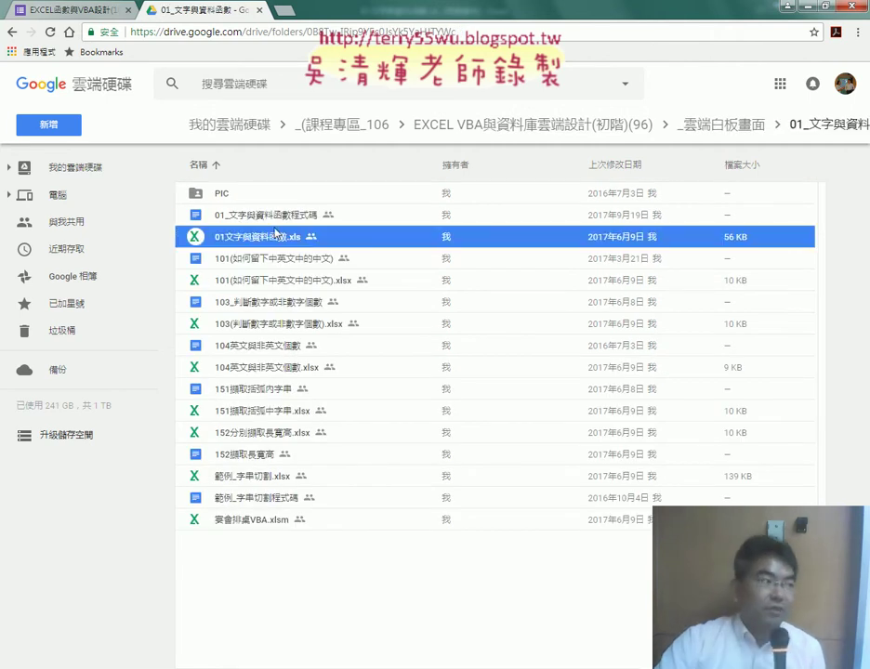
left_click(210, 220)
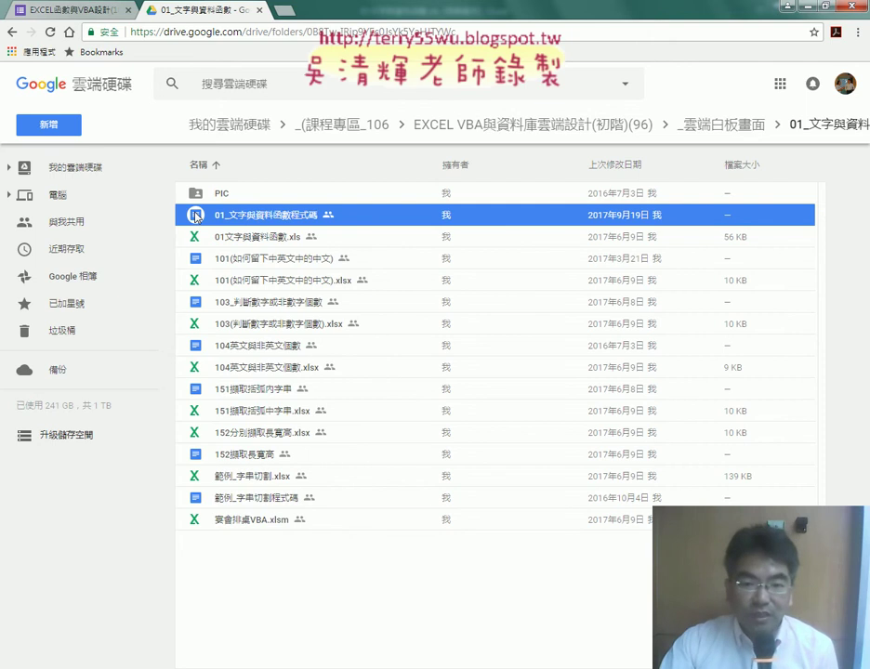
left_click(269, 415)
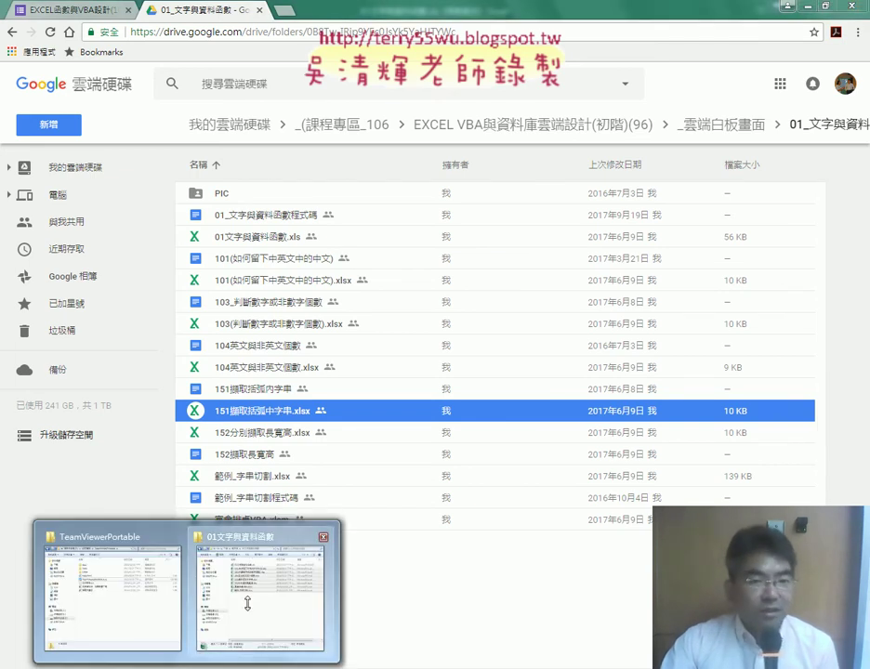
left_click(248, 647)
double_click(216, 411)
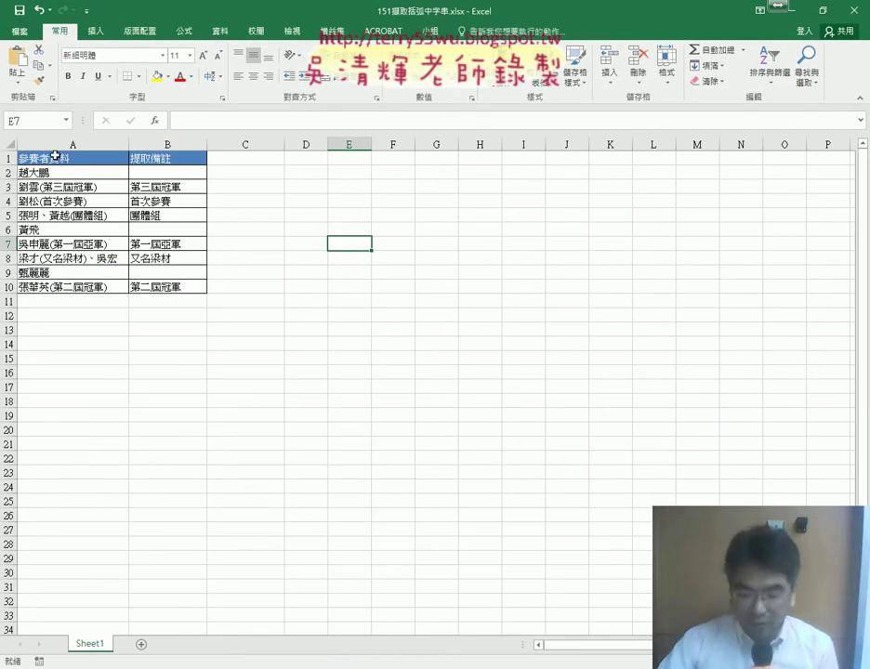
left_click(59, 143)
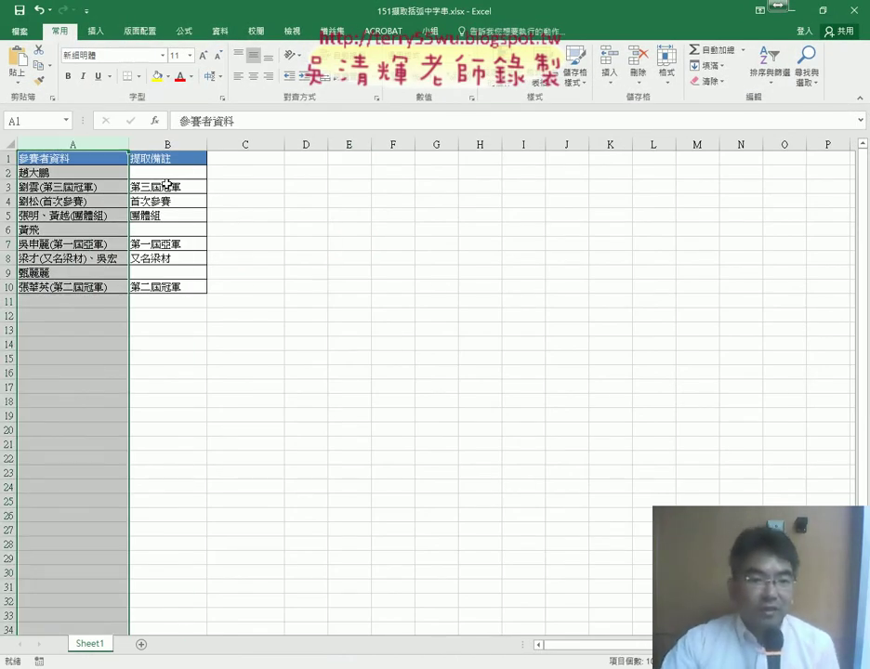
left_click_drag(168, 173, 171, 287)
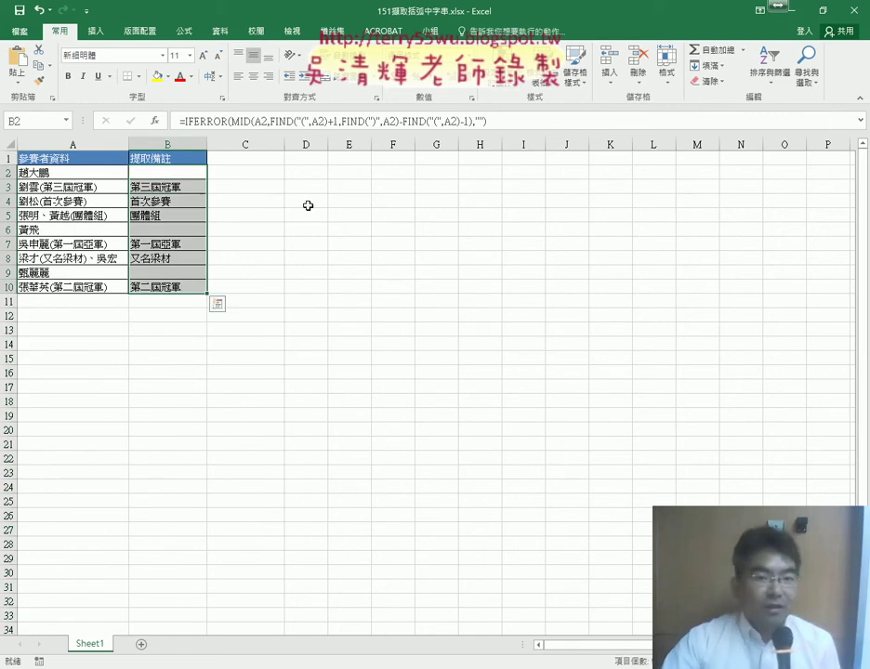
key("Delete")
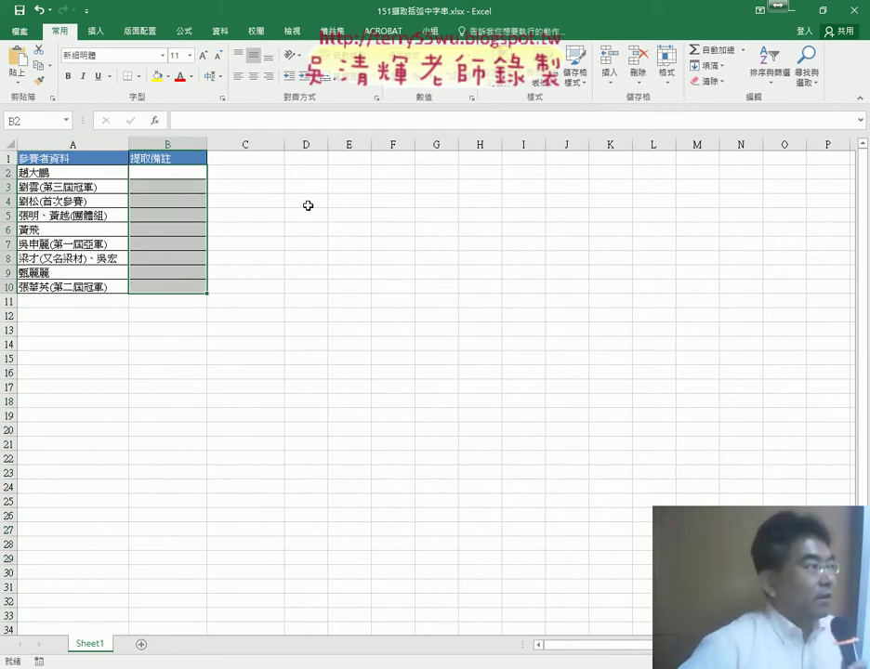
left_click(308, 209)
left_click(162, 173)
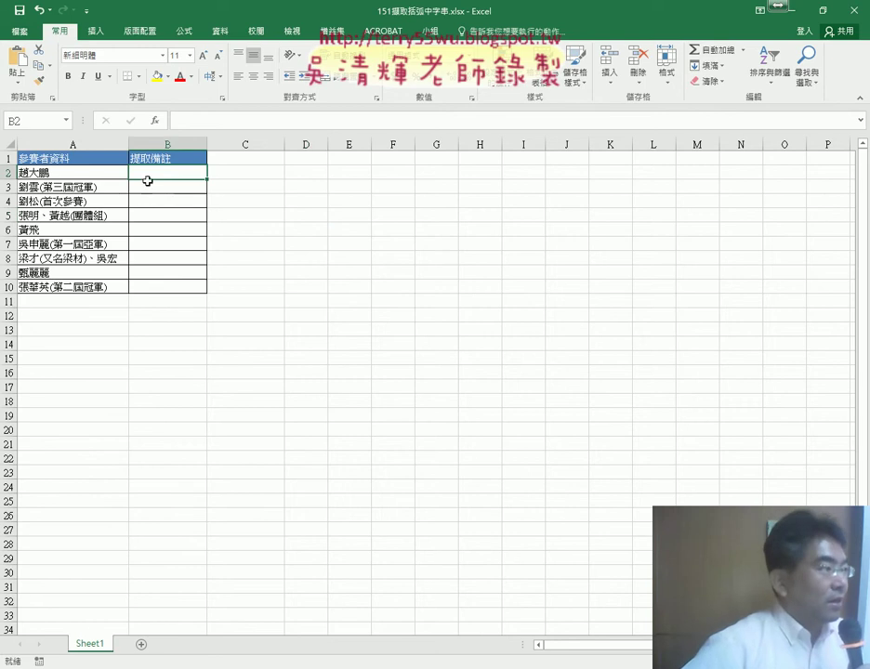
left_click(45, 189)
double_click(45, 187)
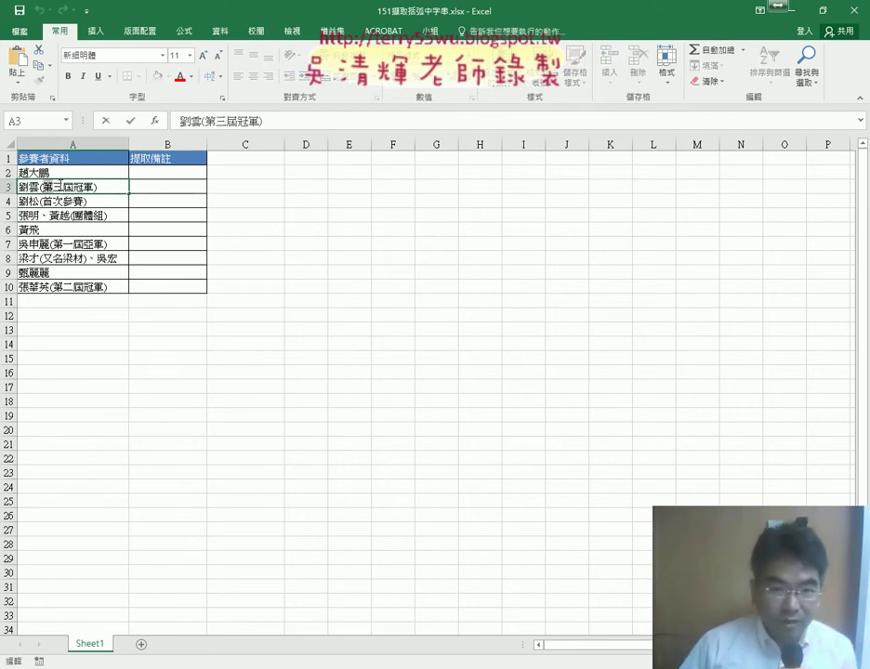
left_click_drag(60, 187, 95, 186)
left_click(179, 188)
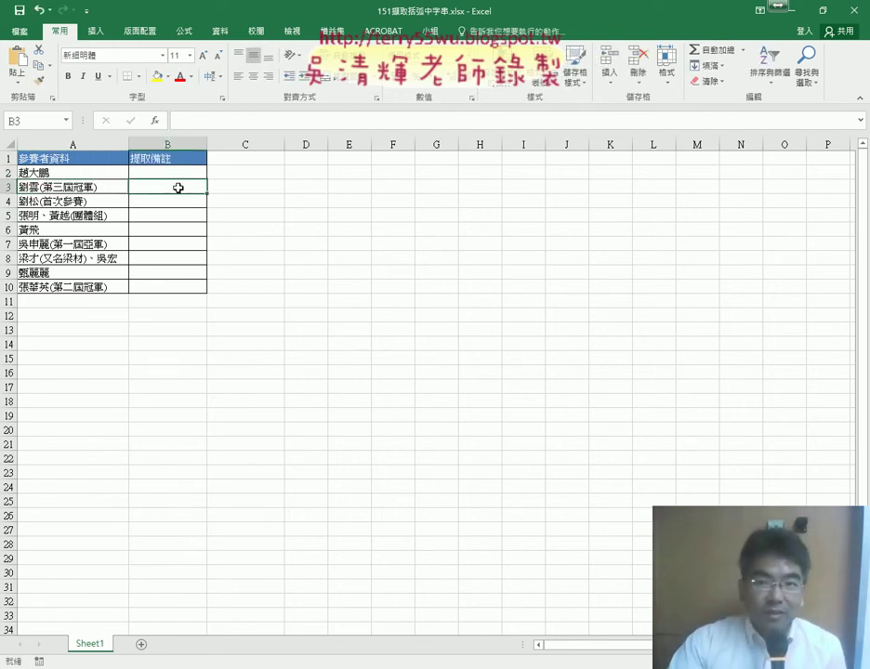
left_click(97, 173)
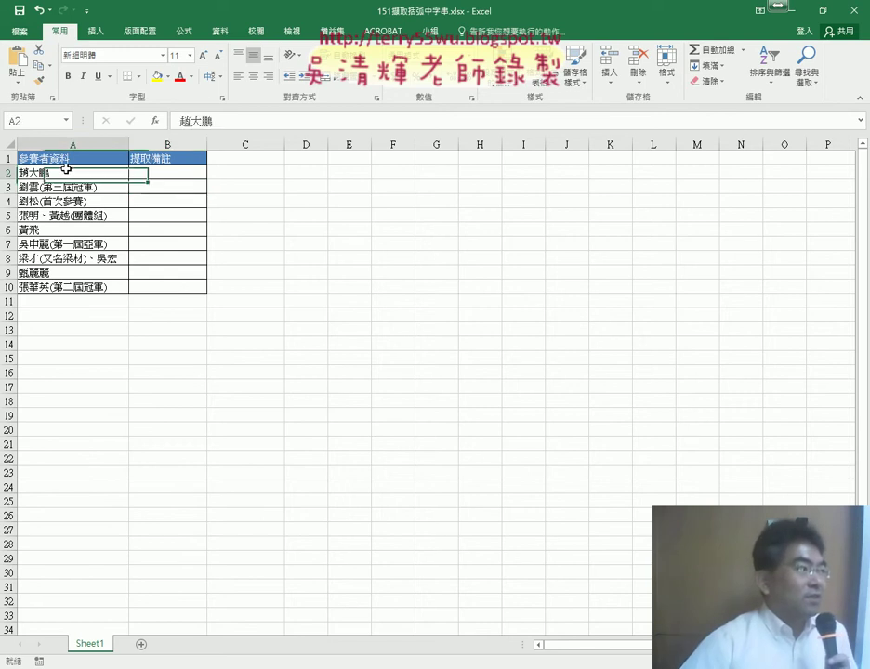
left_click(156, 170)
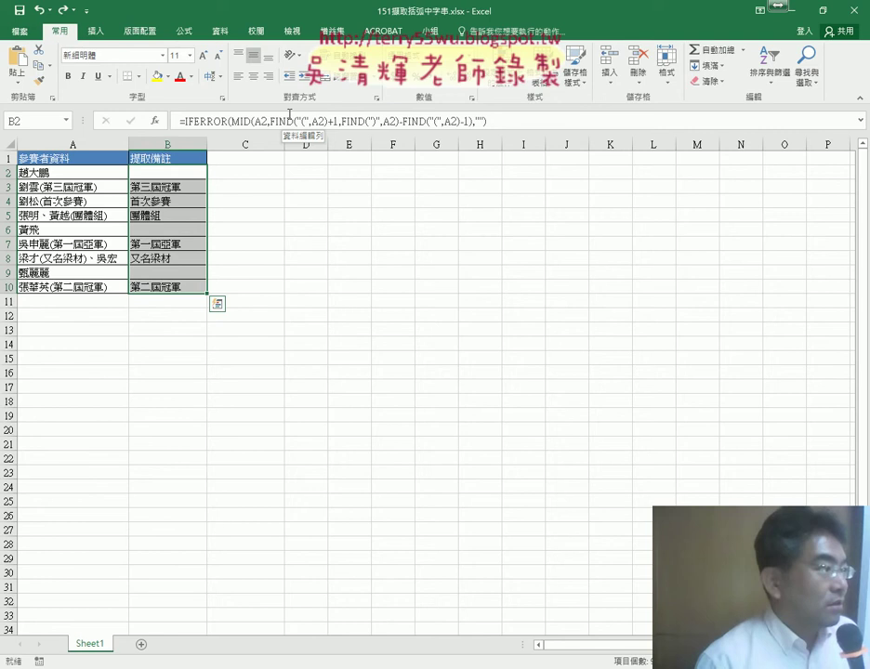
left_click(534, 122)
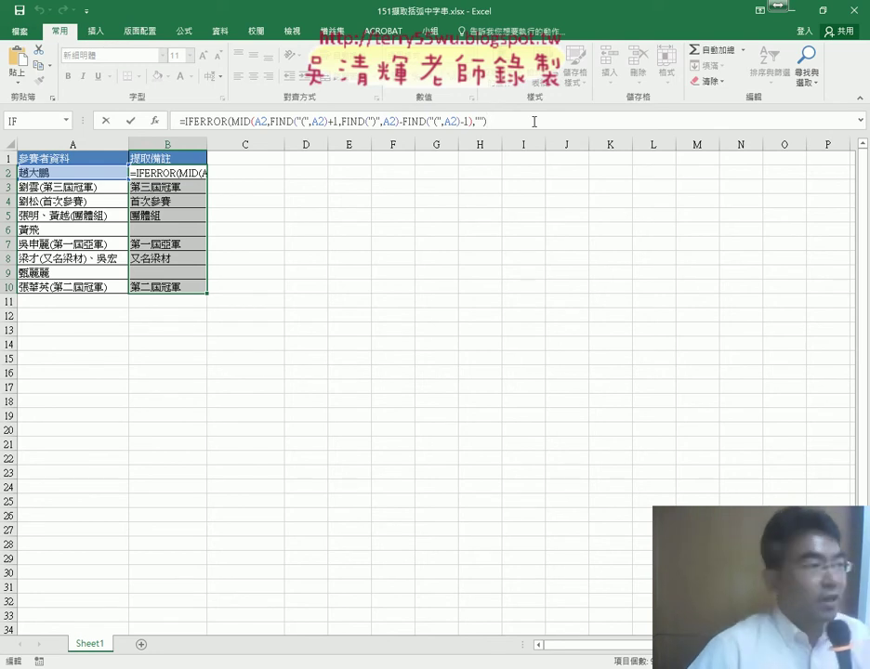
left_click(44, 187)
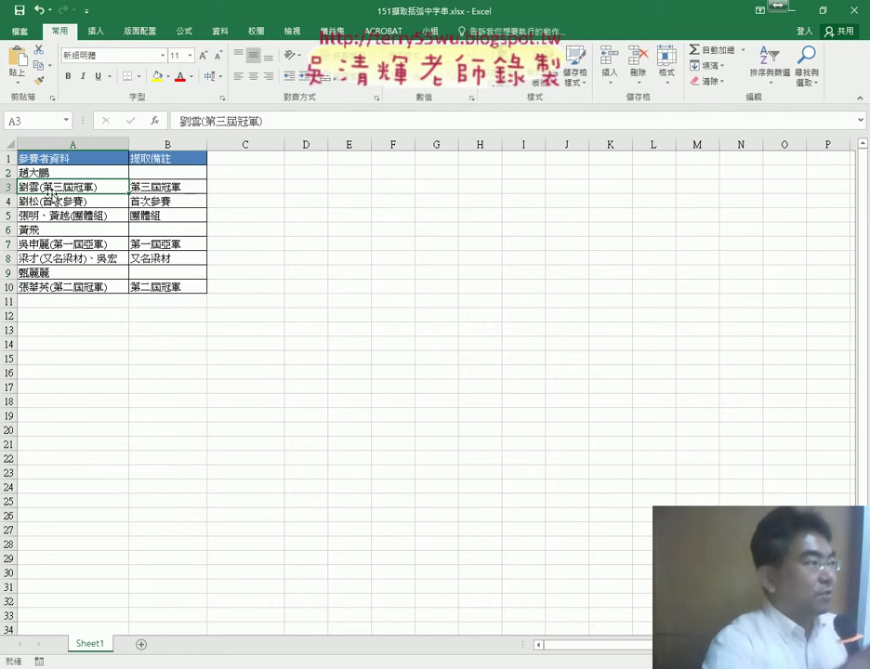
left_click(159, 187)
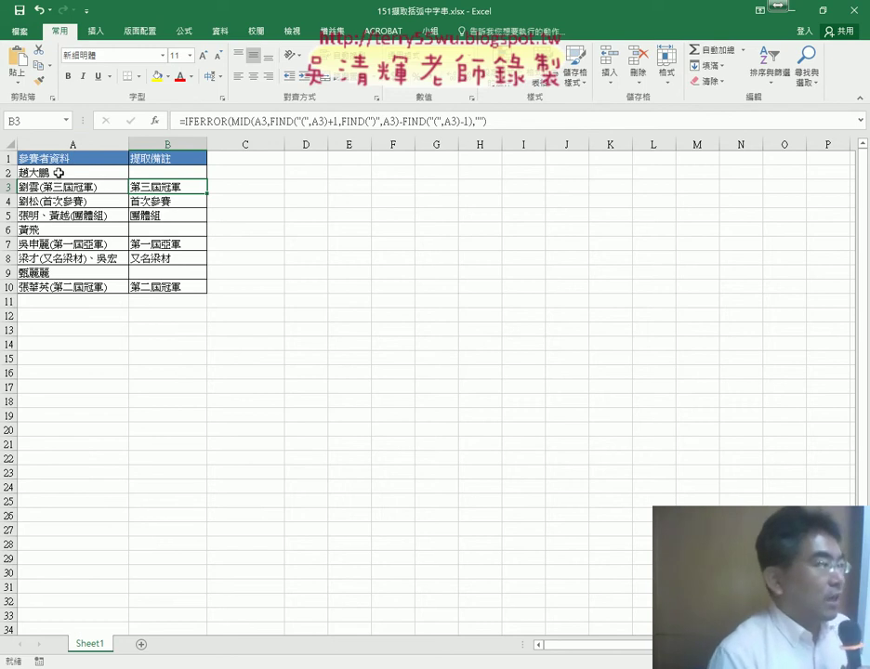
left_click(58, 173)
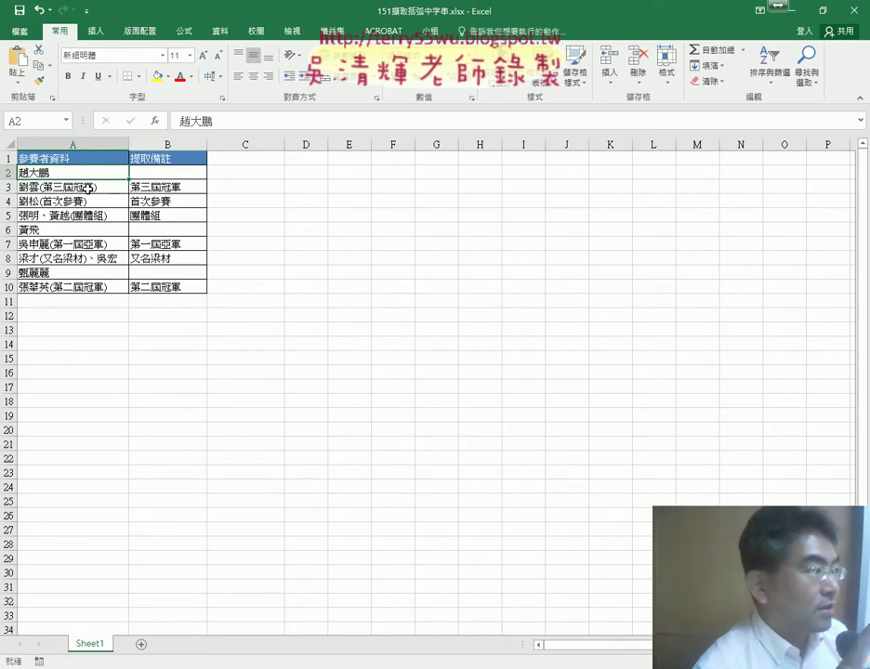
Check the formula in B3 and select the extraction results in B2:B10
left_click(156, 188)
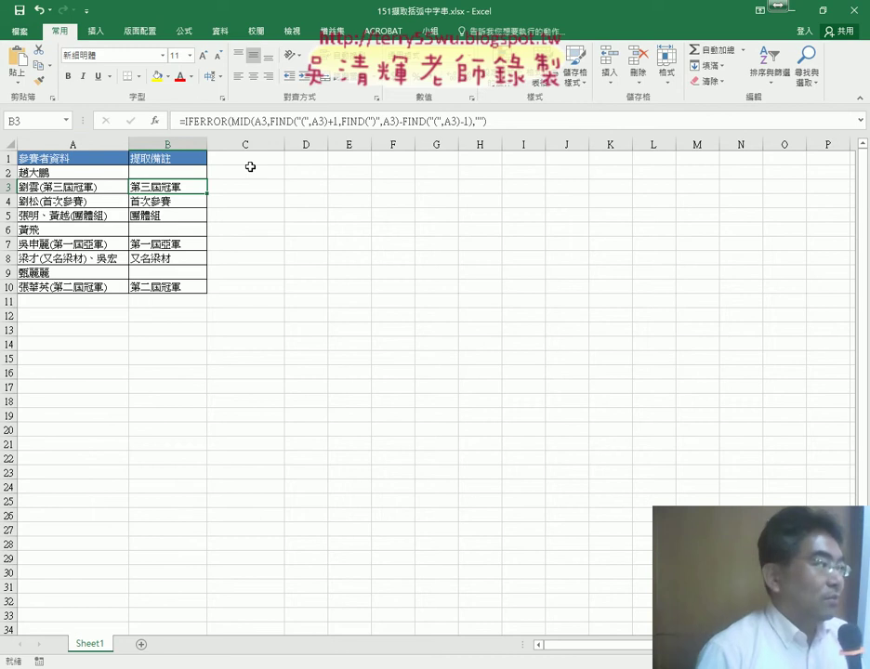
left_click_drag(153, 171, 160, 281)
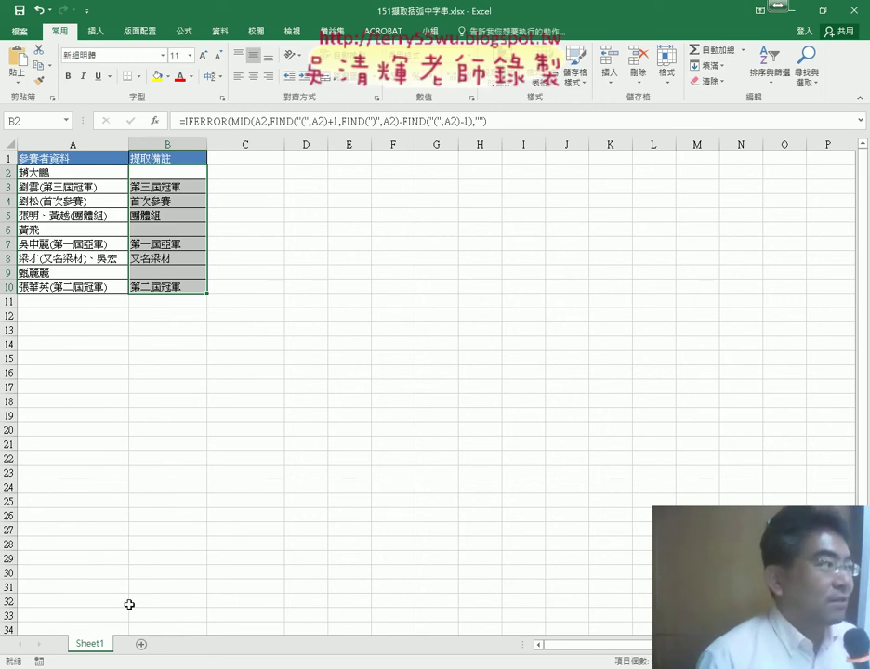
Open the 151擷取括弧內字串 Google Doc and scroll past its formula list to the VBA code
mouse_move(102, 664)
left_click(111, 626)
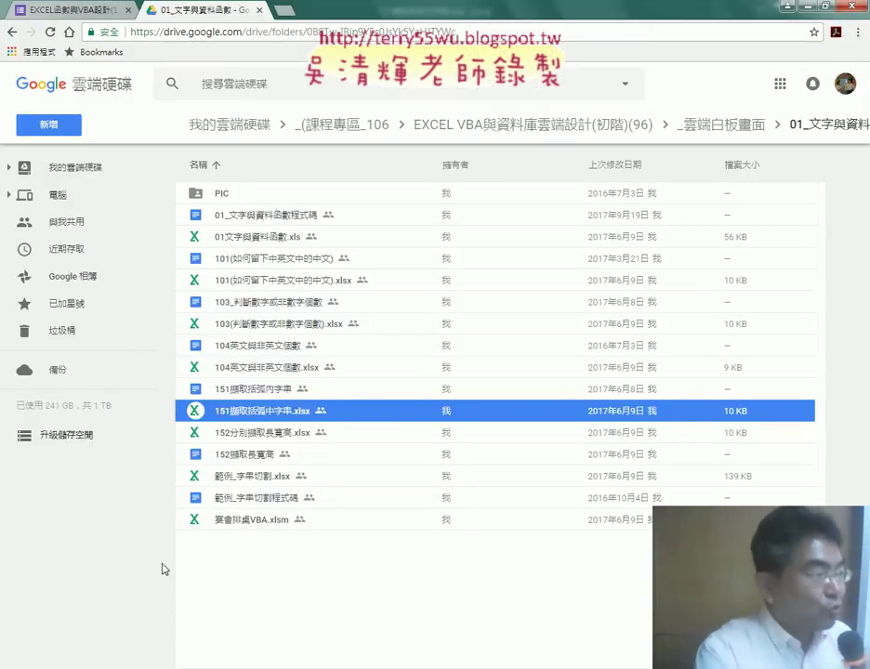
double_click(328, 390)
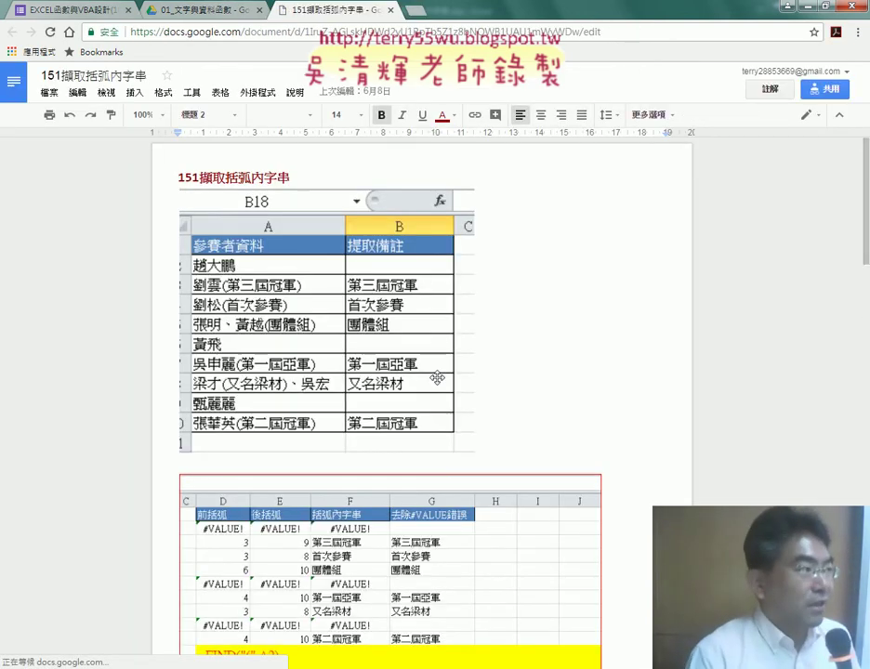
scroll(438, 378, "down", 3)
scroll(446, 383, "down", 2)
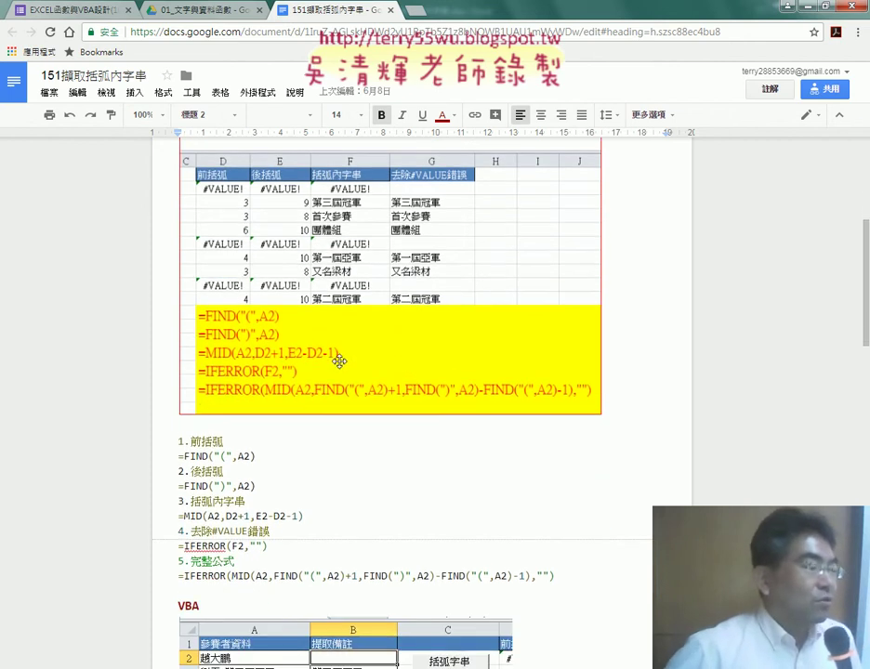
scroll(230, 539, "down", 1)
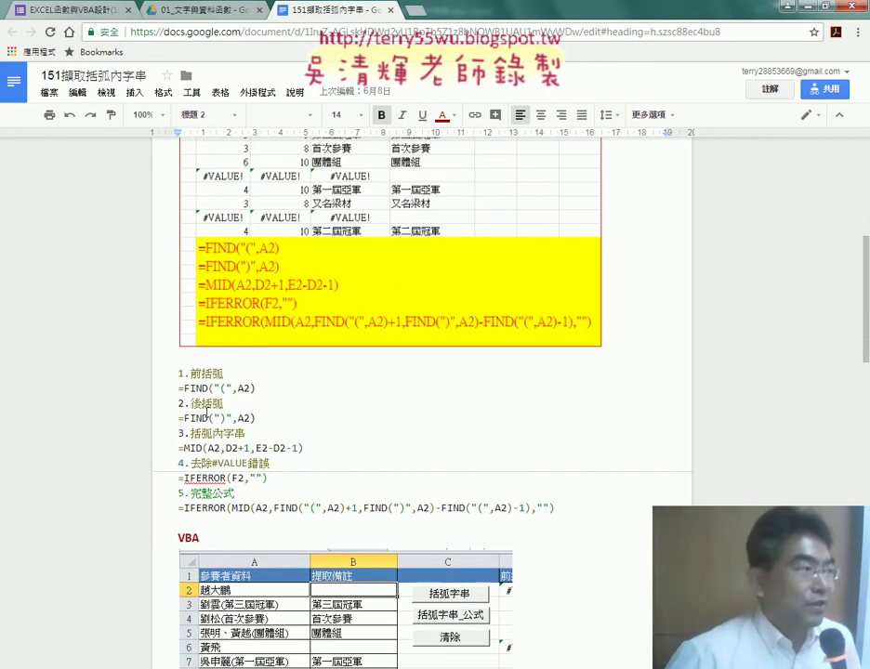
scroll(253, 432, "up", 1)
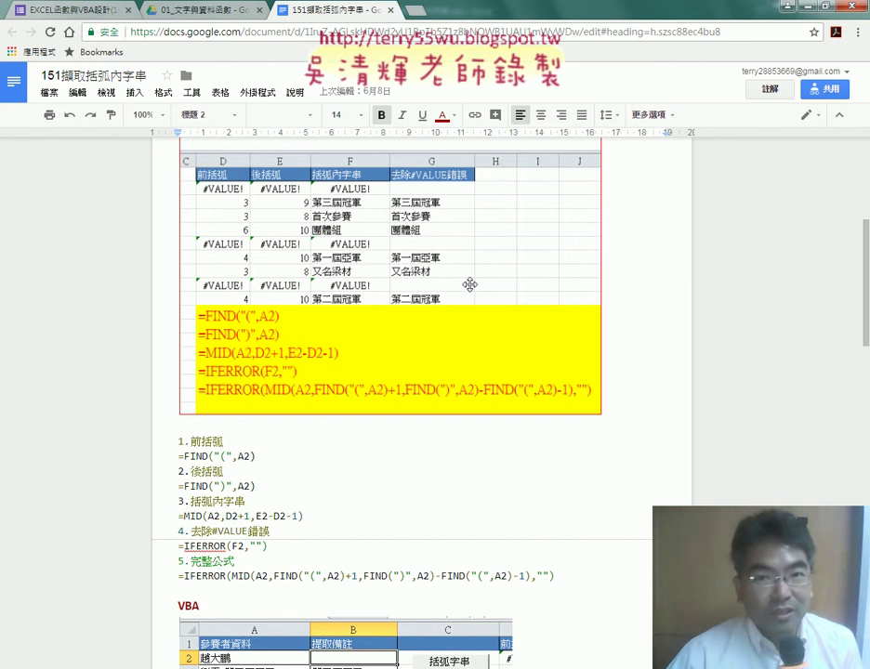
scroll(469, 284, "down", 3)
scroll(592, 343, "down", 3)
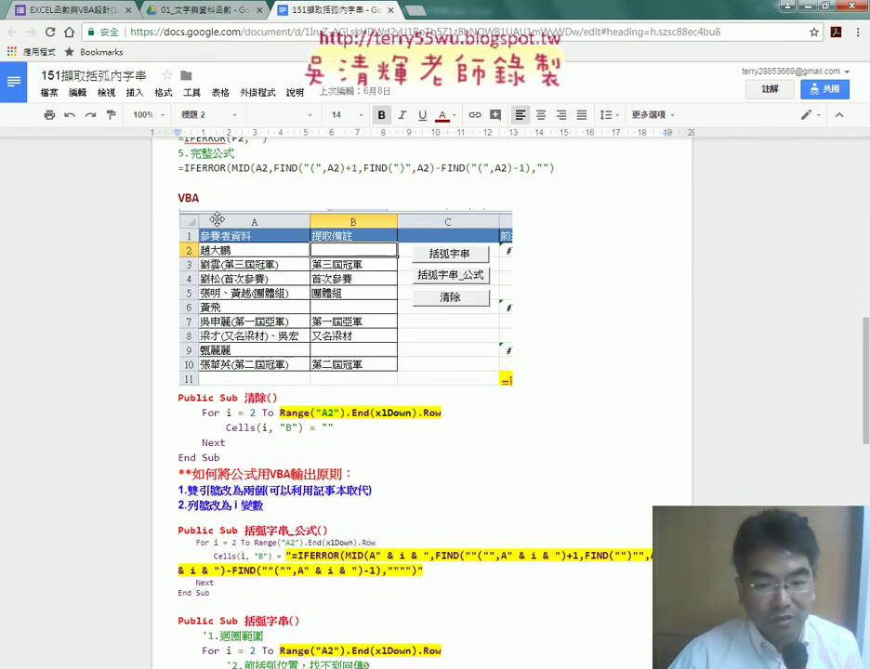
scroll(184, 330, "down", 2)
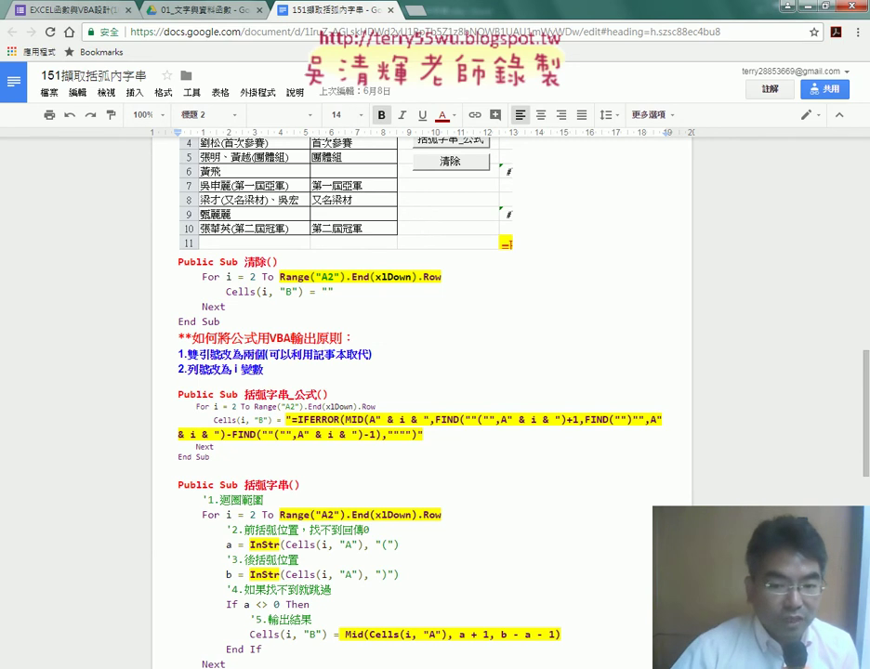
Glance at the local example folder, then close the 151擷取括弧內字串 Docs tab
mouse_move(185, 667)
left_click(240, 602)
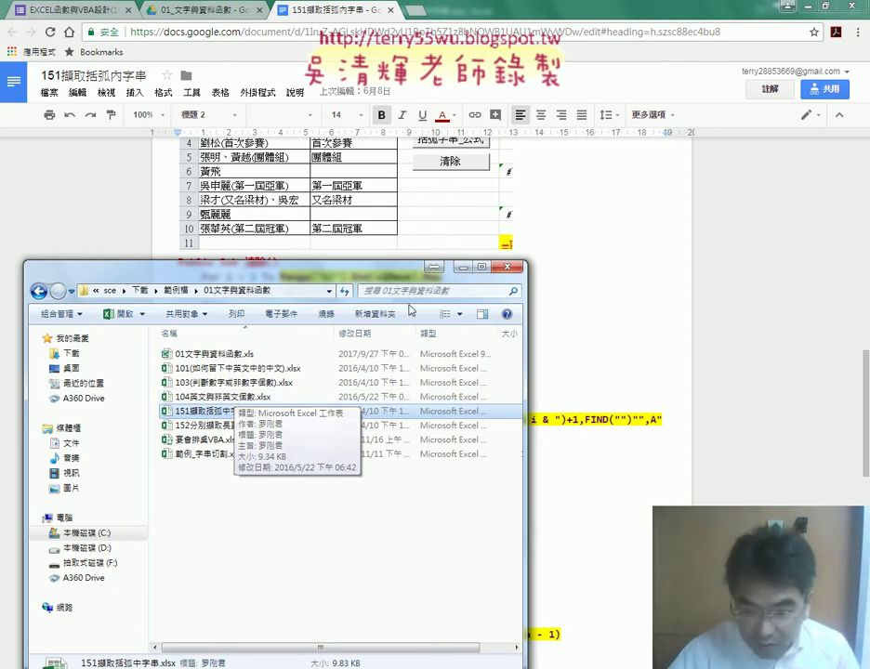
left_click(433, 267)
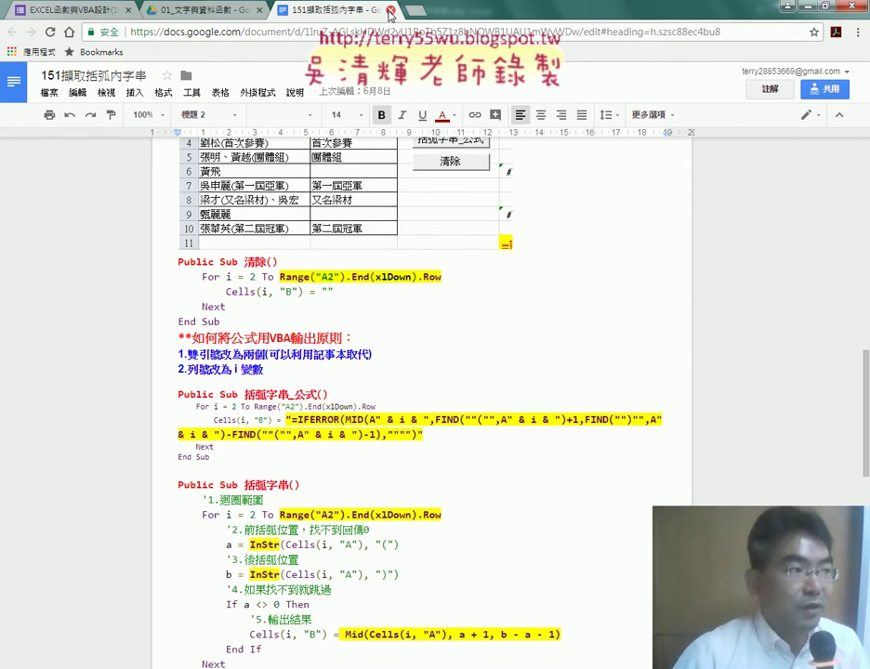
key("ctrl+w")
Open the 01_文字與資料函數程式碼 document from the Drive folder
left_click(256, 219)
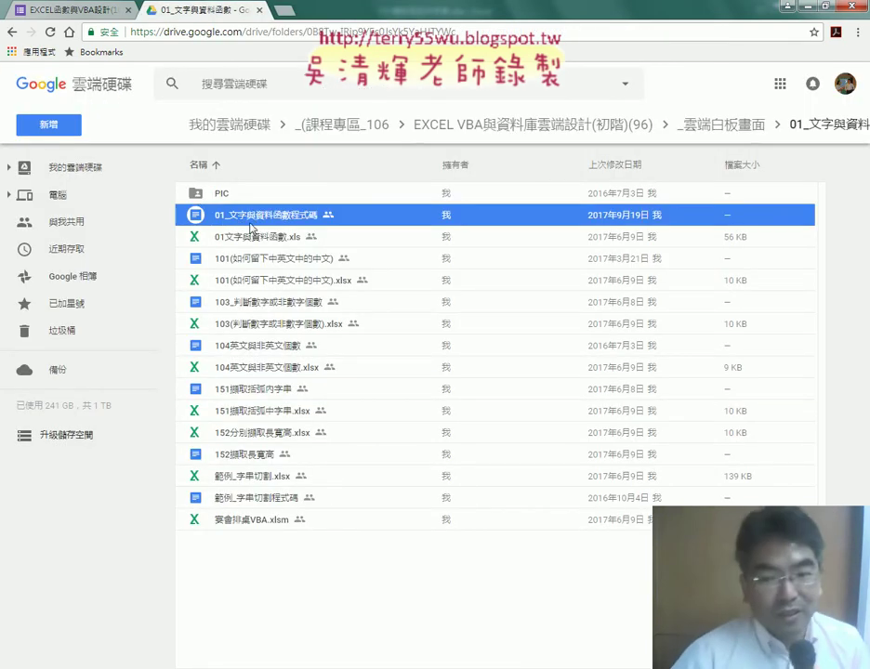
double_click(257, 219)
left_click(209, 10)
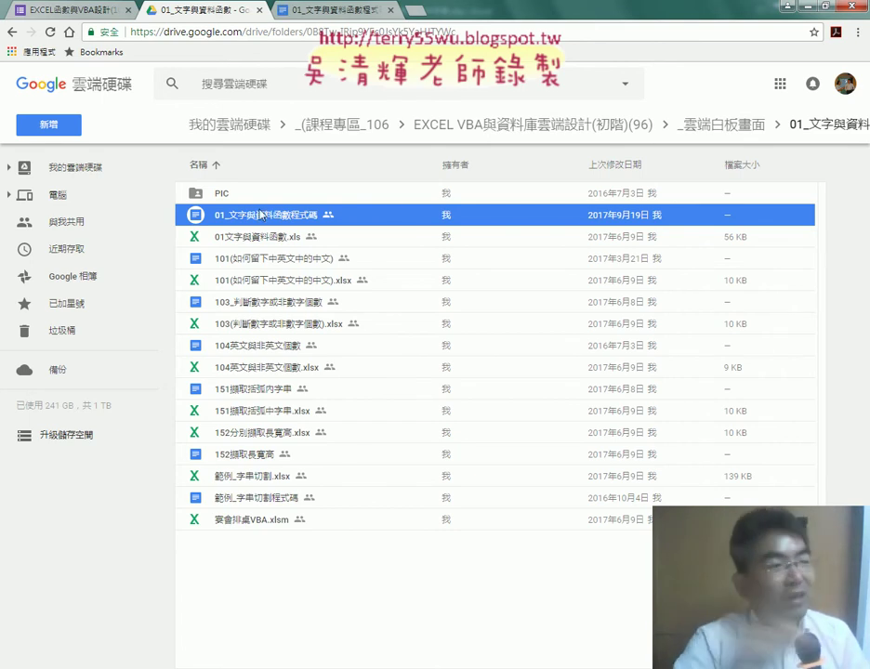
left_click(313, 12)
Scroll down the notes, highlighting VALUE, to 綜合練習1 and the 方法2 TEXT formula
scroll(380, 308, "down", 3)
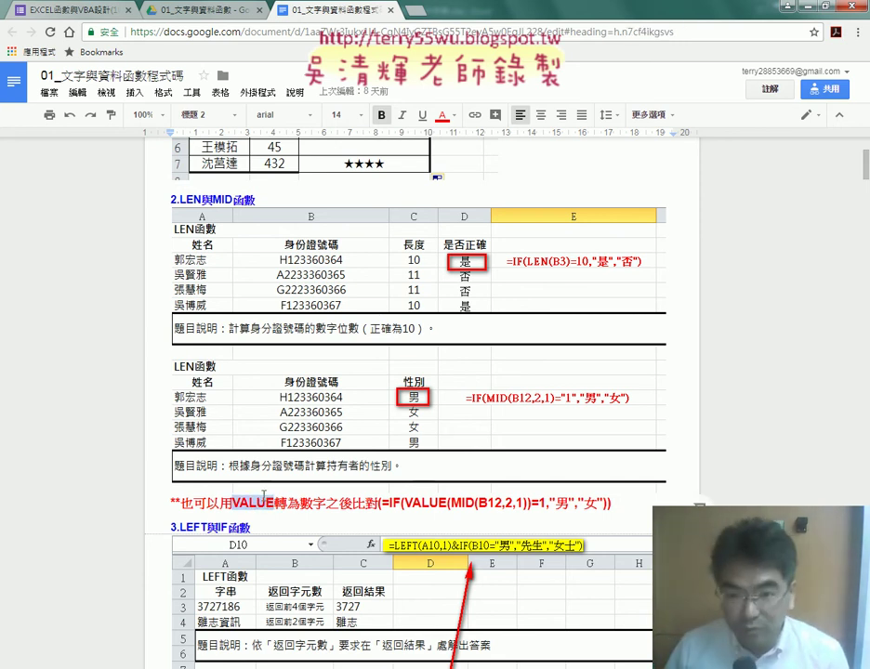
double_click(264, 500)
scroll(264, 495, "down", 3)
scroll(264, 496, "down", 1)
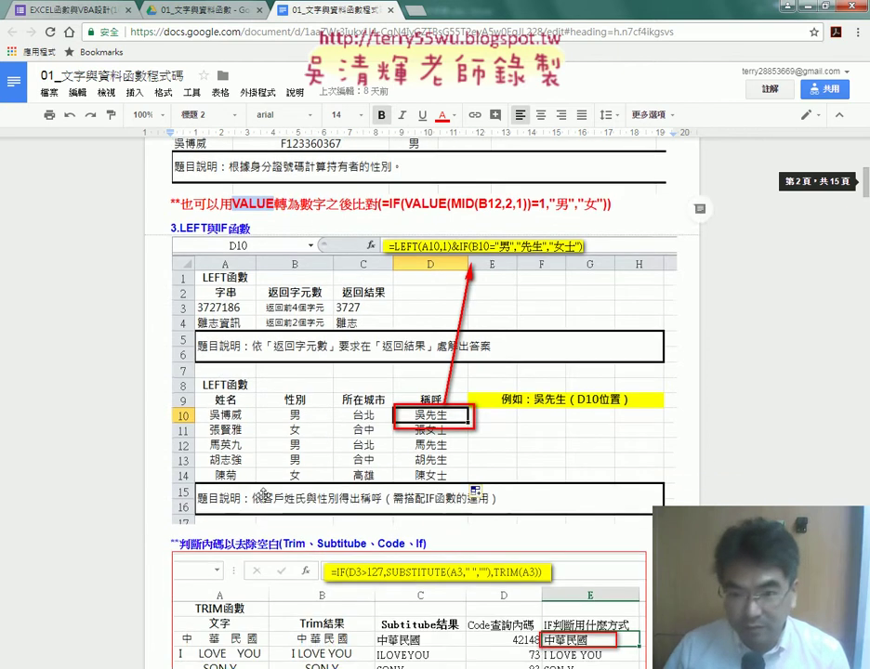
scroll(264, 495, "down", 2)
scroll(265, 495, "down", 2)
scroll(264, 495, "down", 3)
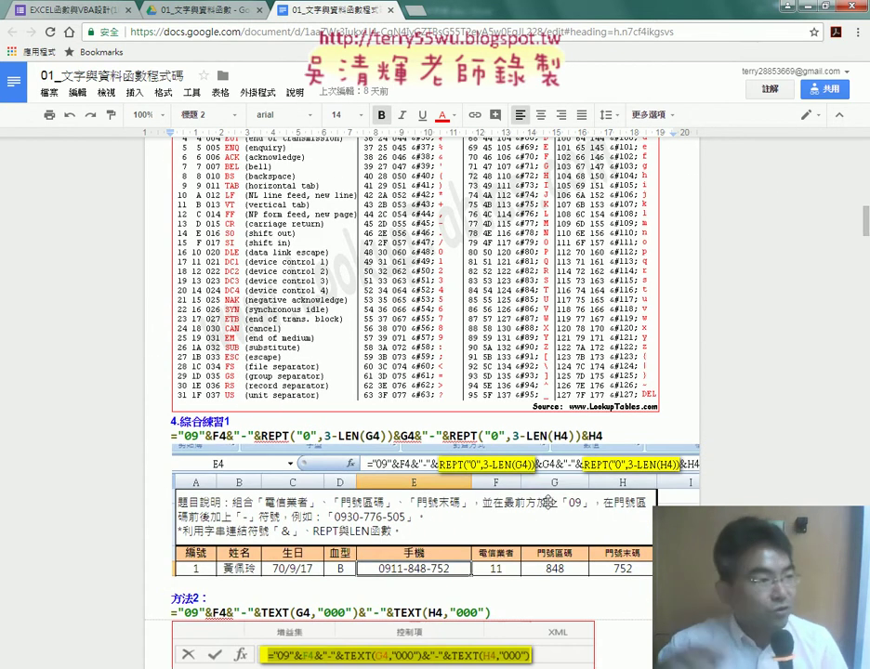
scroll(522, 409, "down", 1)
scroll(632, 503, "down", 4)
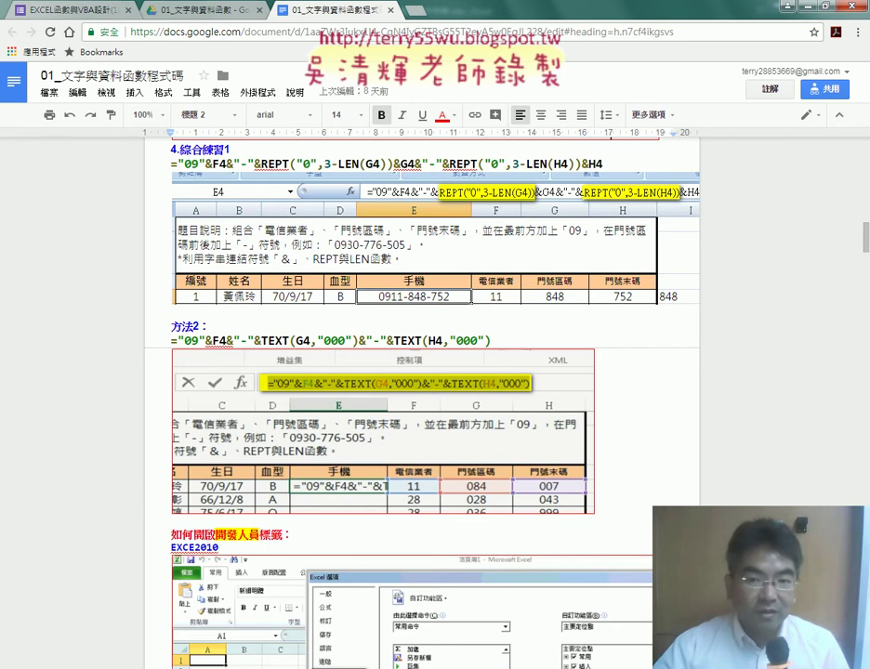
mouse_move(269, 667)
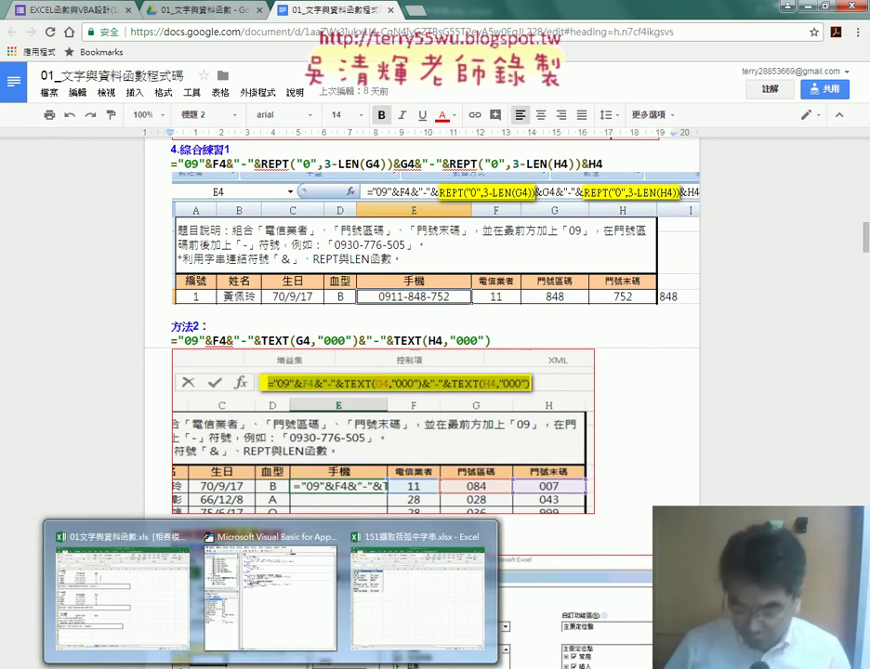
In 01文字與資料函數.xls, duplicate the 綜合練習 sheet as 綜合練習 (2) right after it
left_click(121, 595)
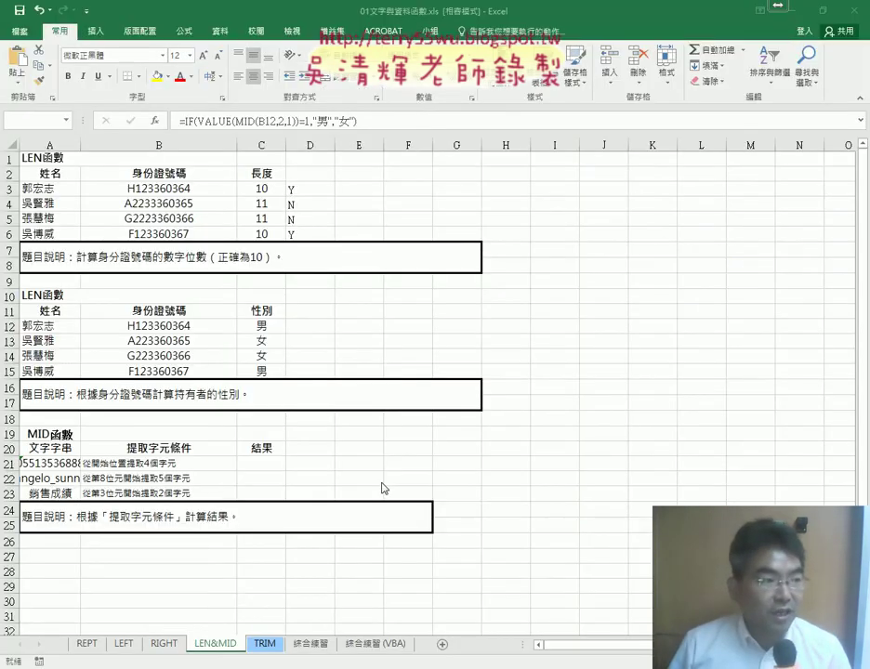
left_click(316, 644)
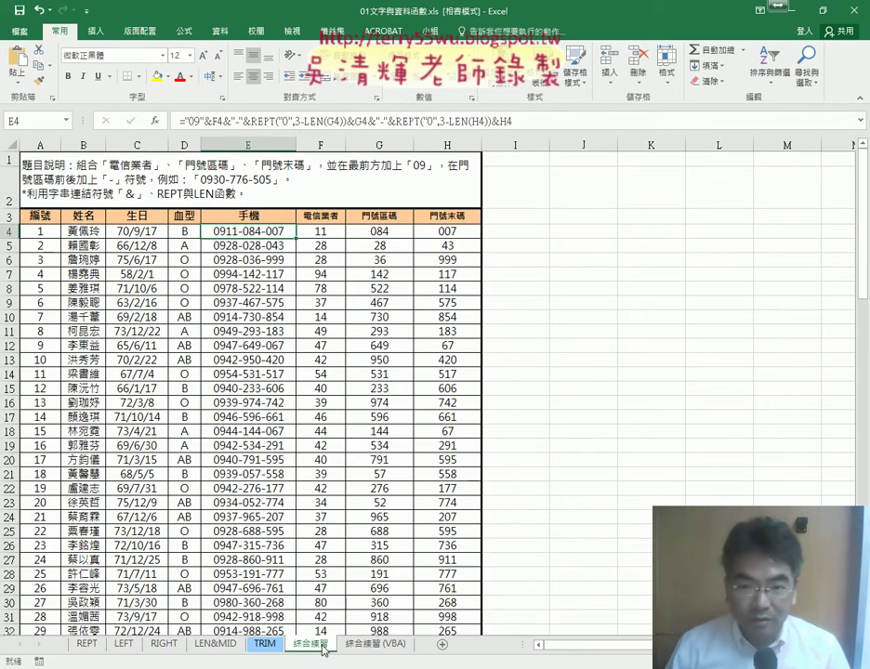
left_click_drag(321, 648, 346, 642)
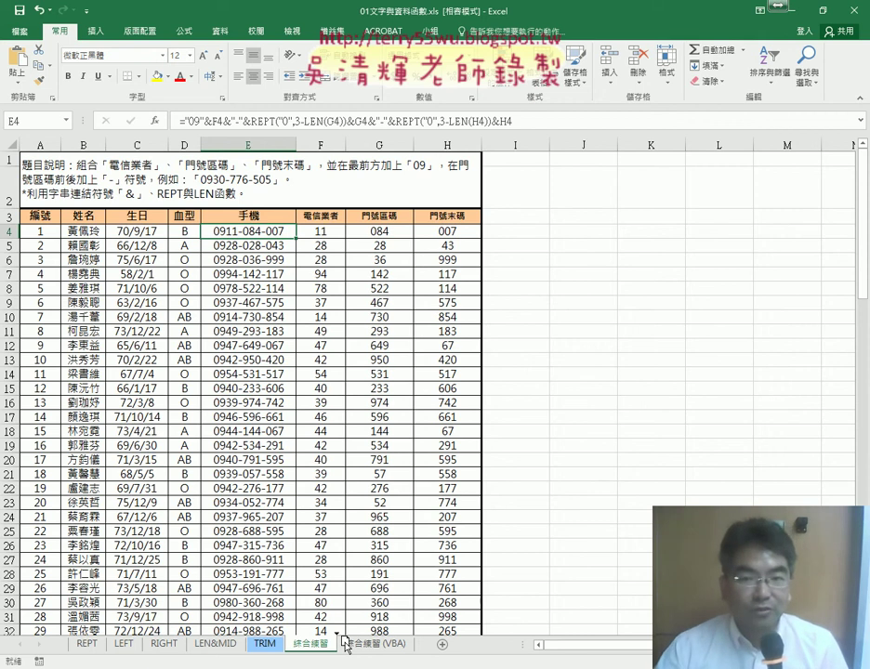
left_click_drag(320, 648, 343, 642)
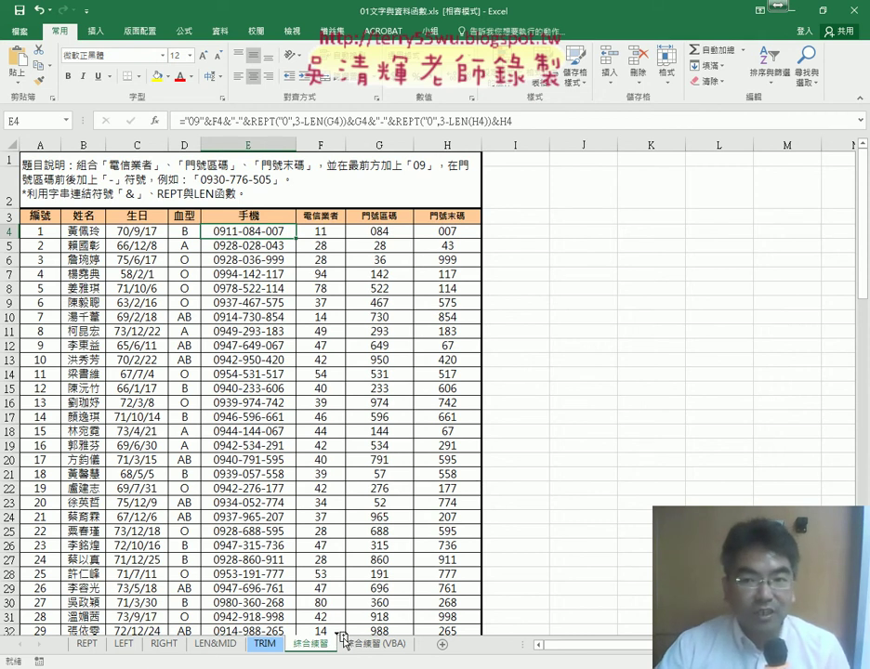
left_click_drag(343, 640, 344, 644)
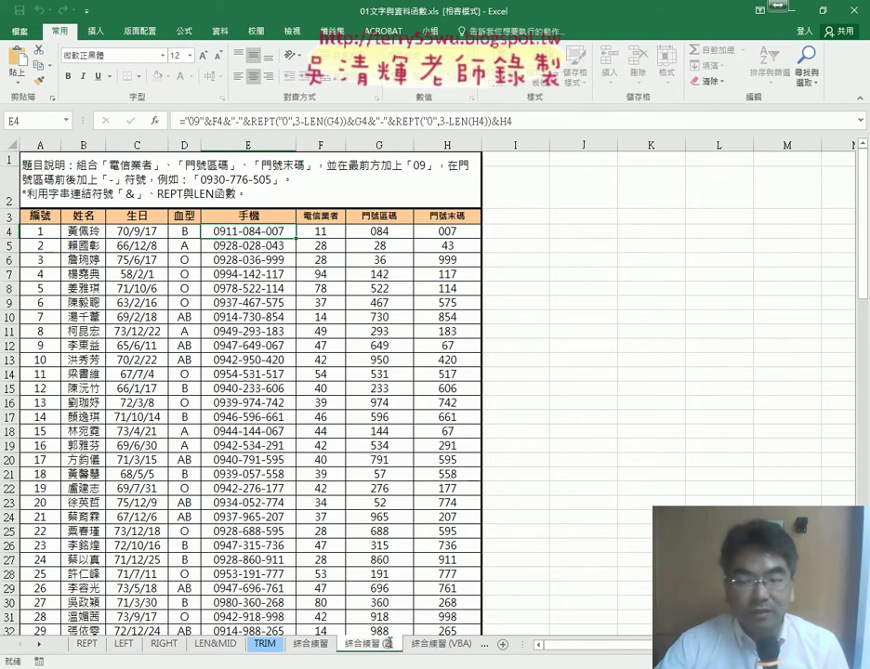
Rename the copied sheet 綜合練習 (TEXT) and clear the phone formulas from E4:E103
type("EXT)")
key("Return")
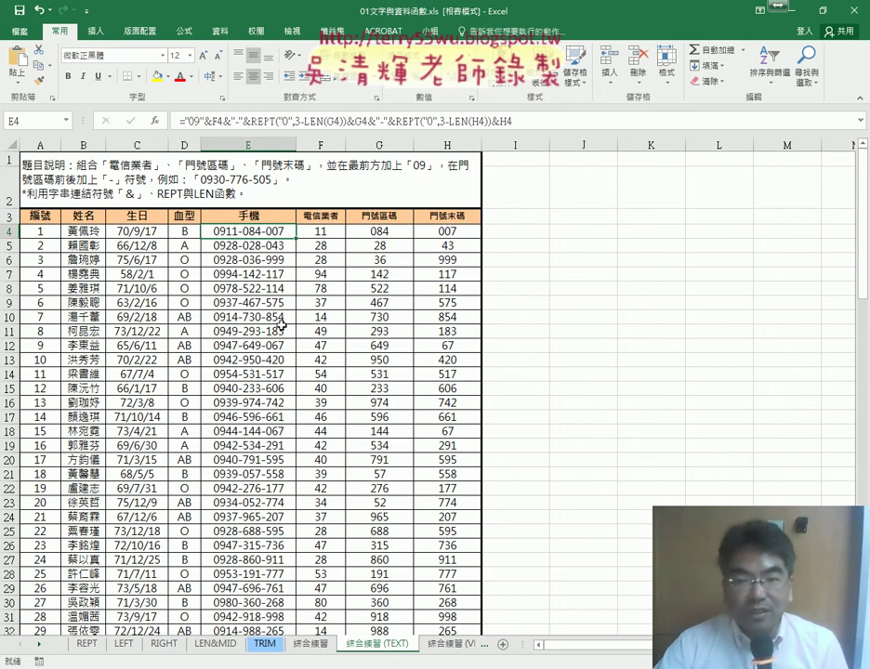
key("ctrl+shift+Down")
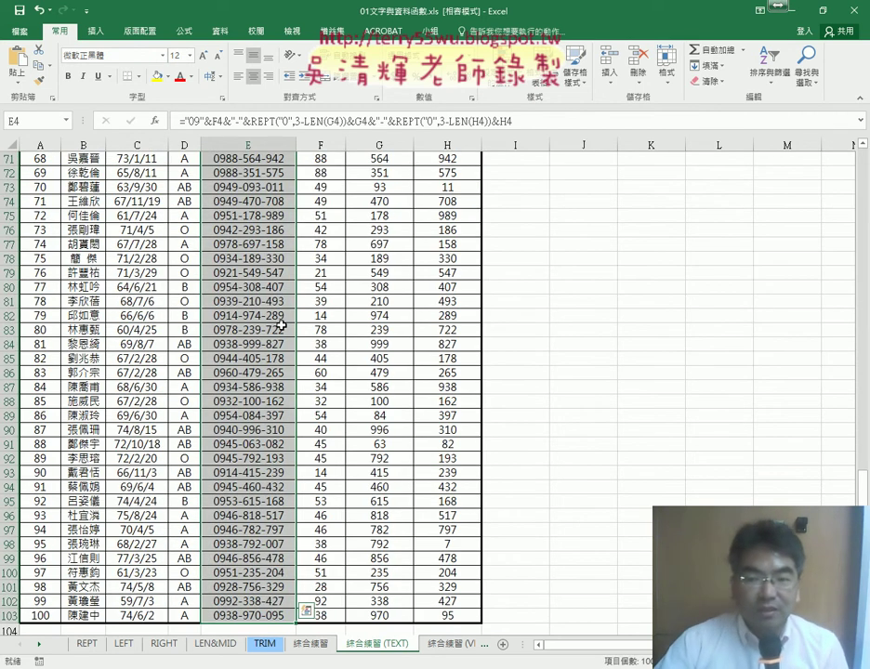
key("Delete")
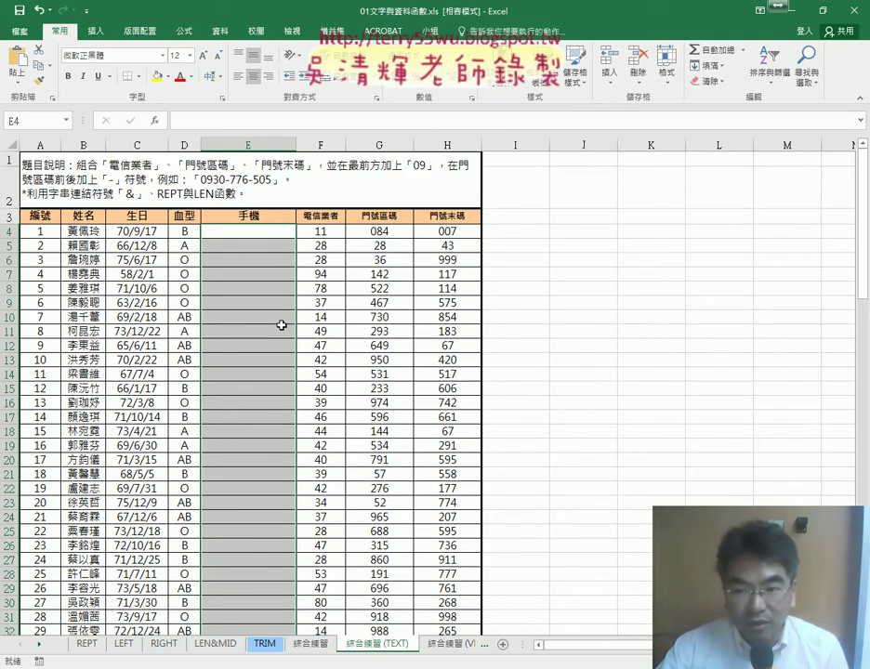
key("ctrl+z")
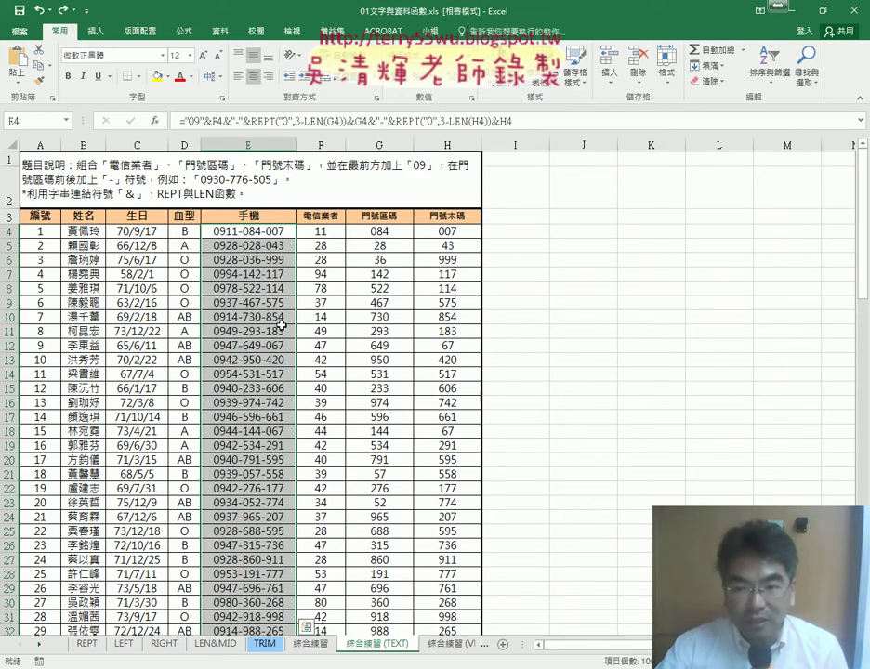
left_click(270, 232)
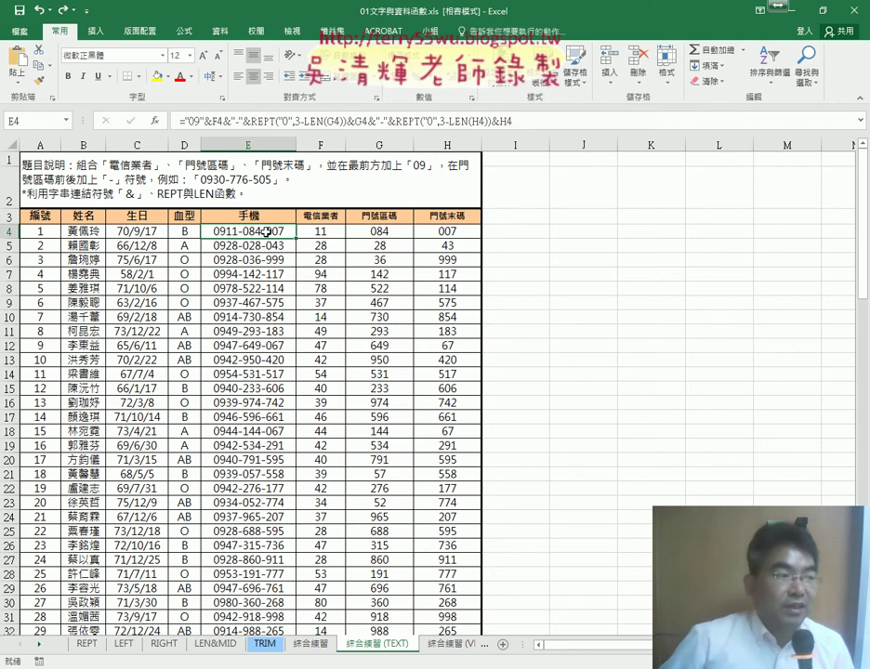
key("ctrl+shift+Down")
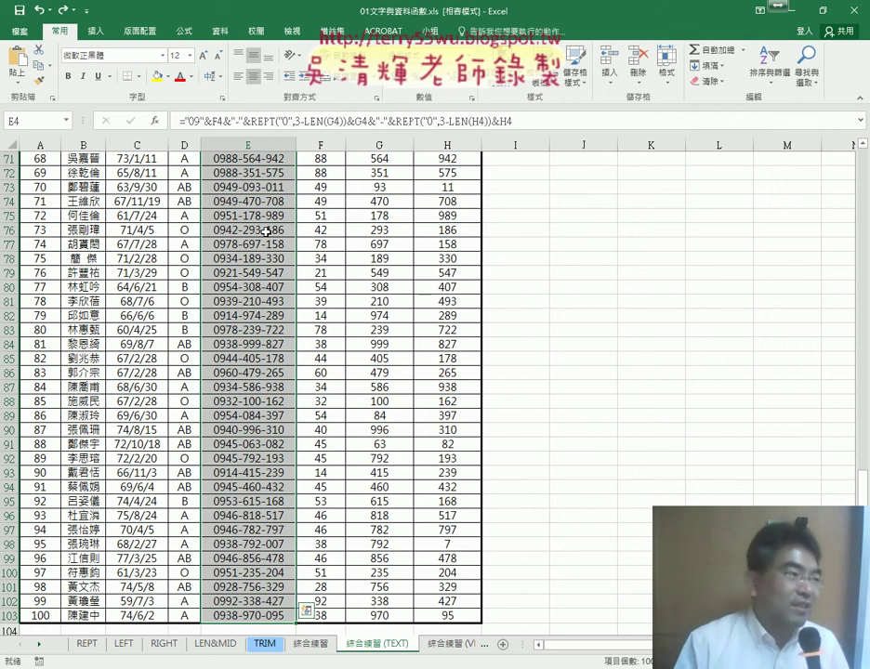
key("ctrl+z")
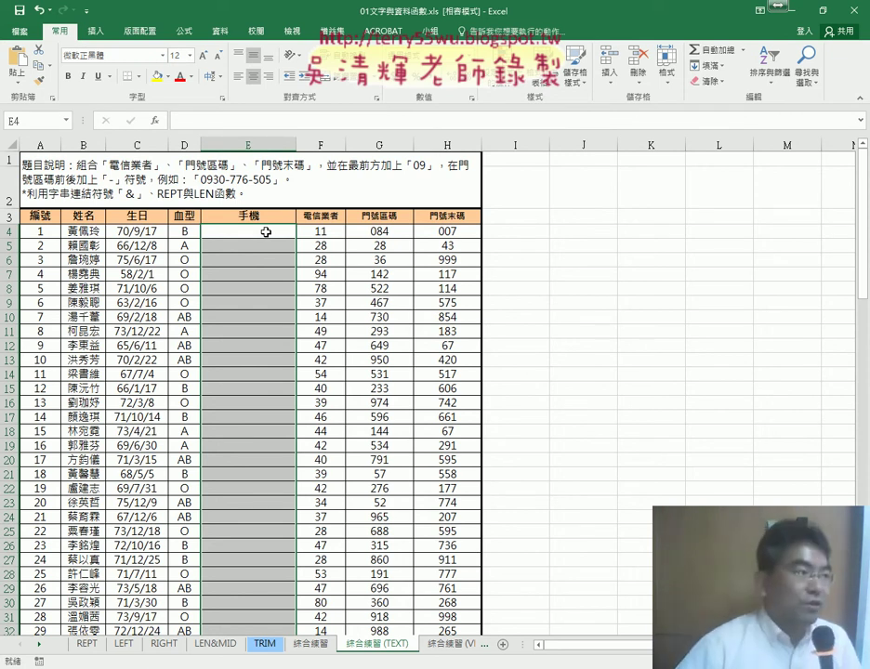
left_click(265, 231)
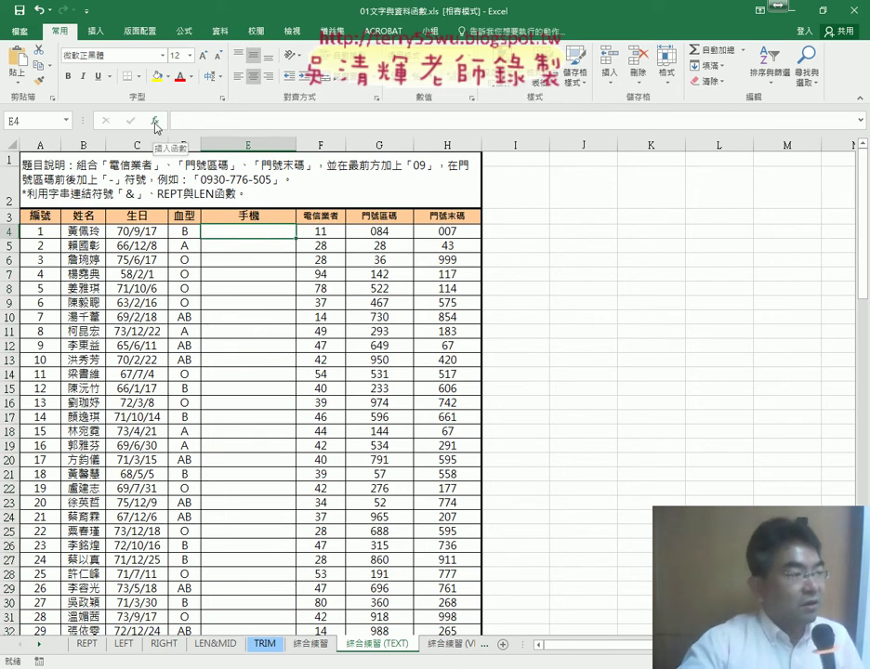
left_click(395, 233)
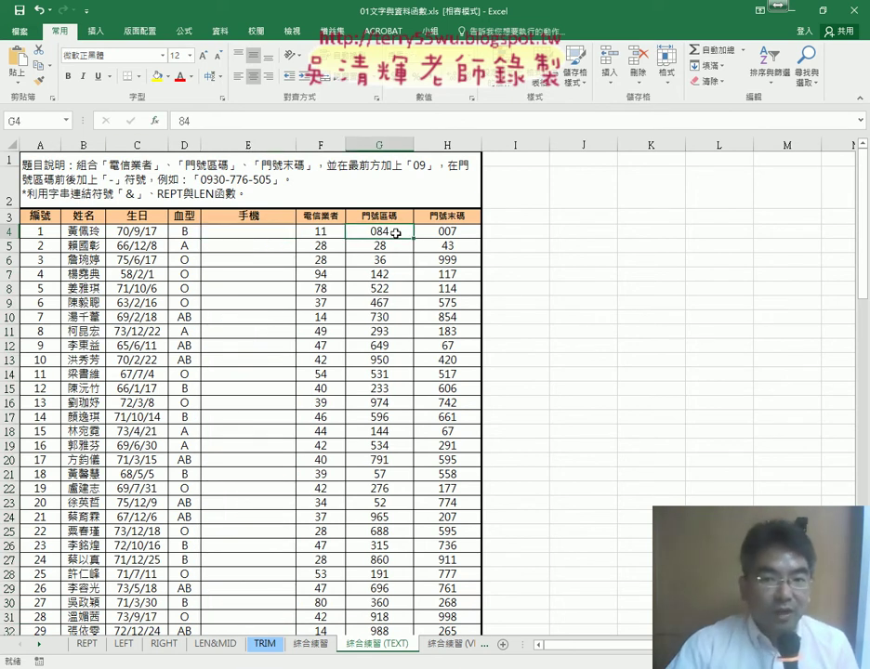
left_click_drag(396, 233, 451, 233)
right_click(450, 232)
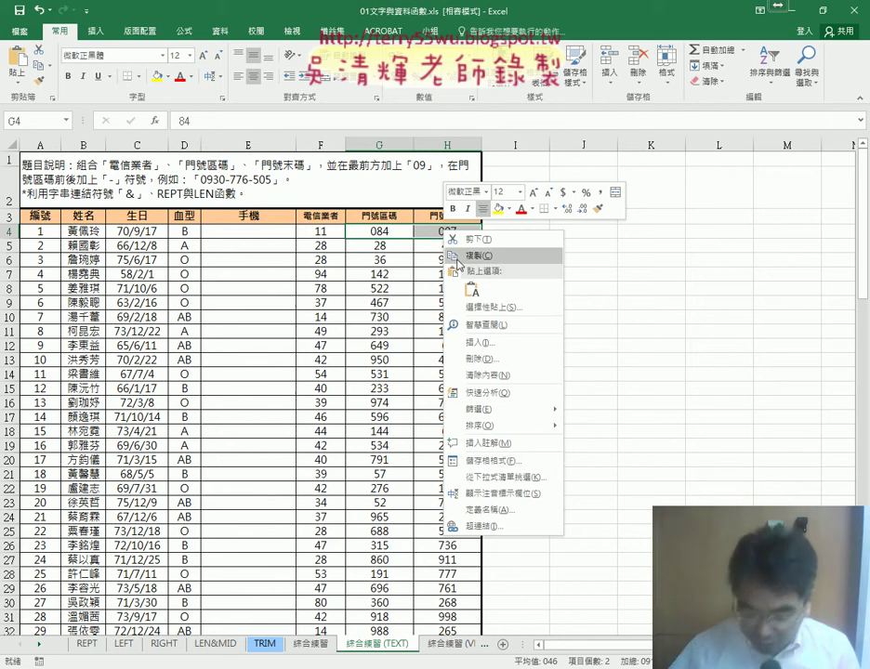
left_click(493, 461)
left_click(325, 453)
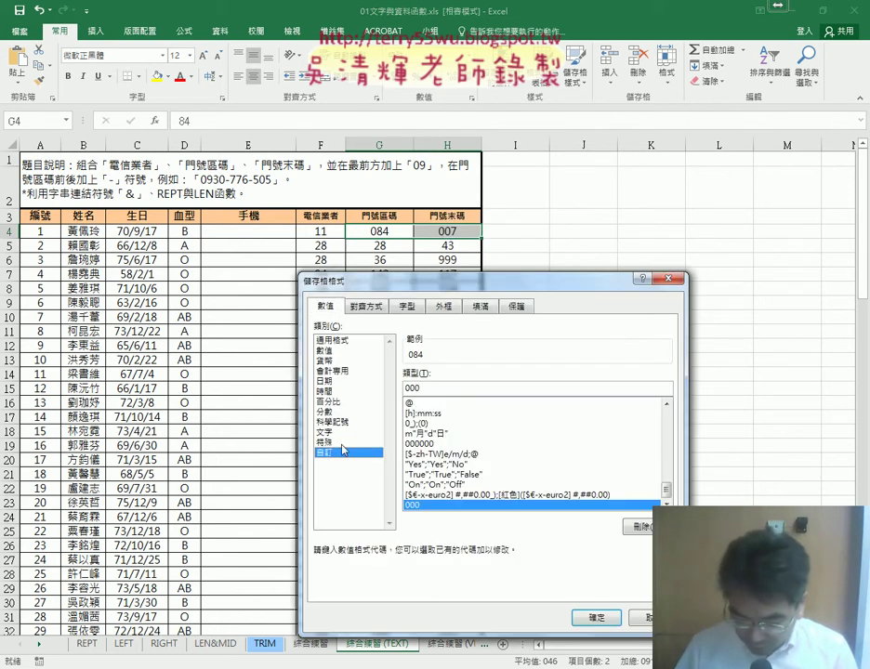
double_click(465, 390)
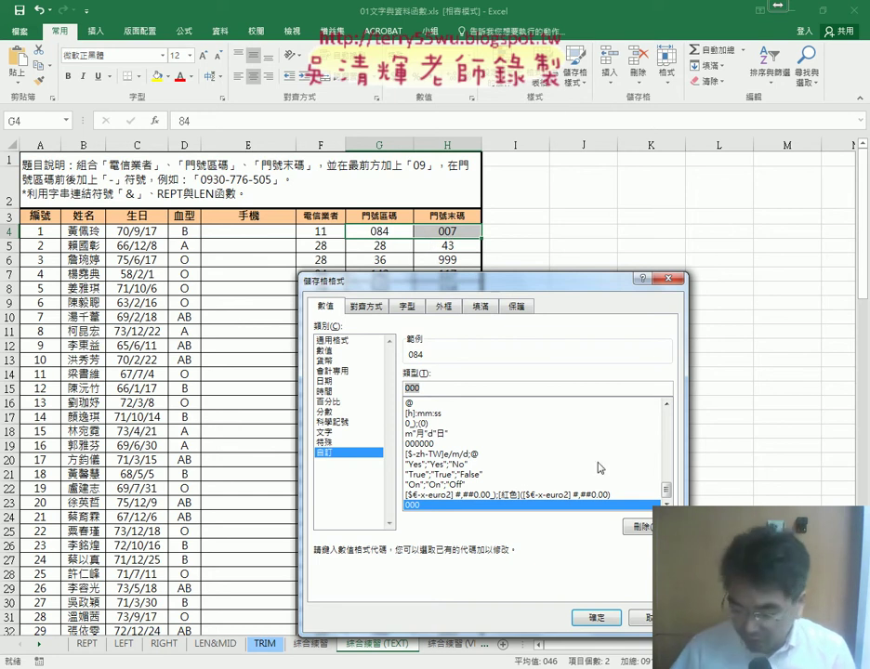
key("Return")
left_click(526, 231)
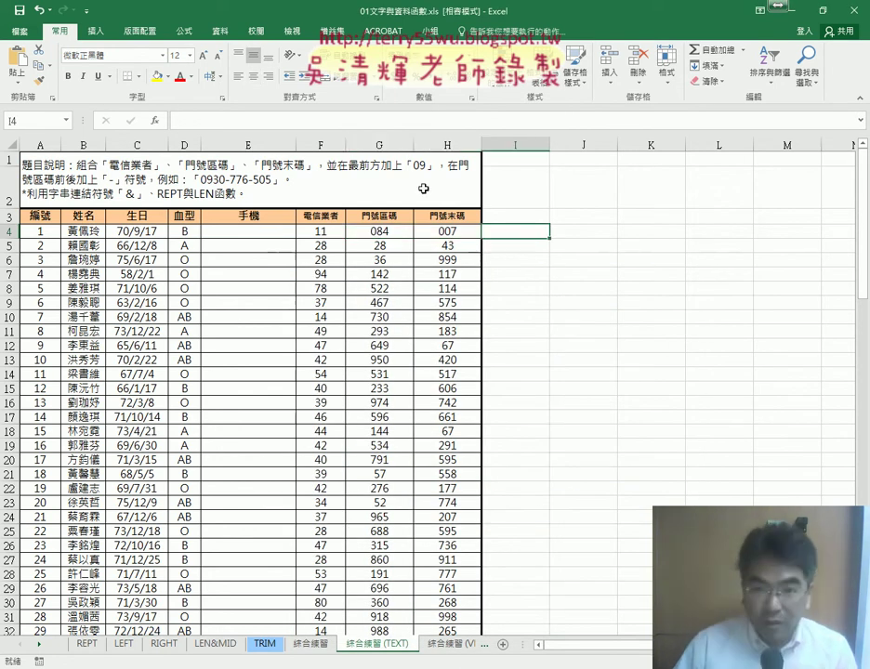
Insert a TEXT function with G4 as the value to format
left_click(155, 121)
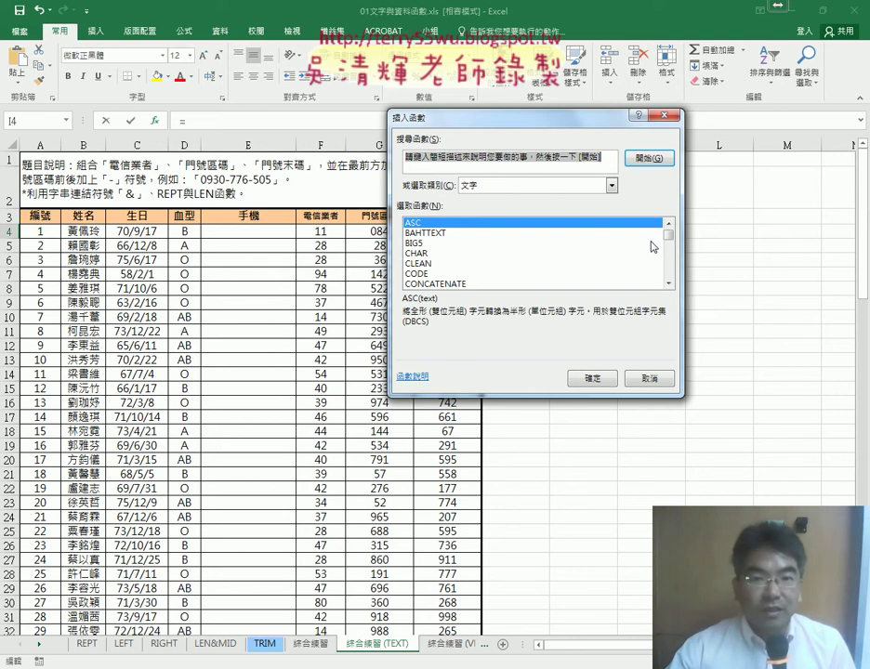
left_click_drag(667, 232, 667, 264)
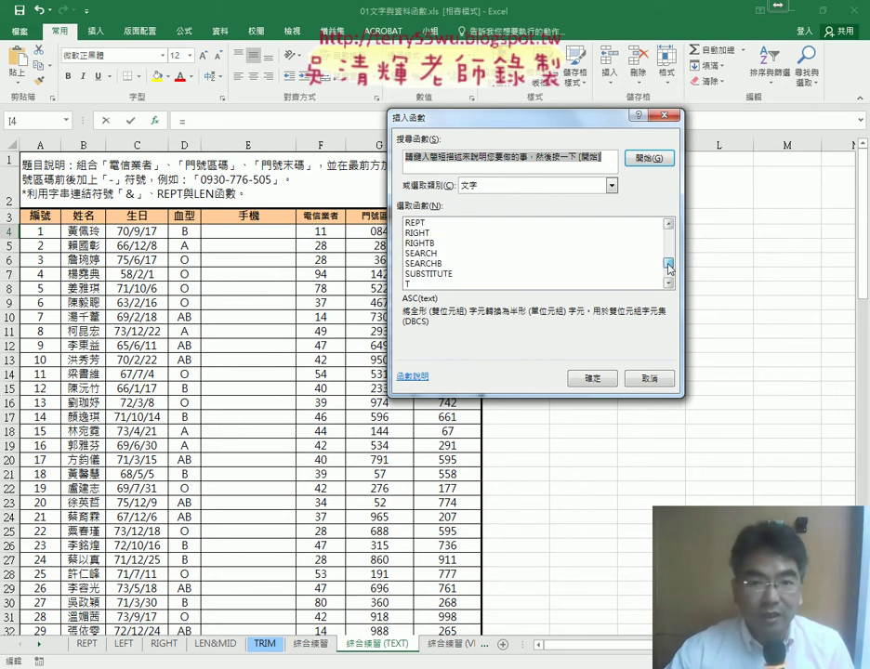
double_click(501, 283)
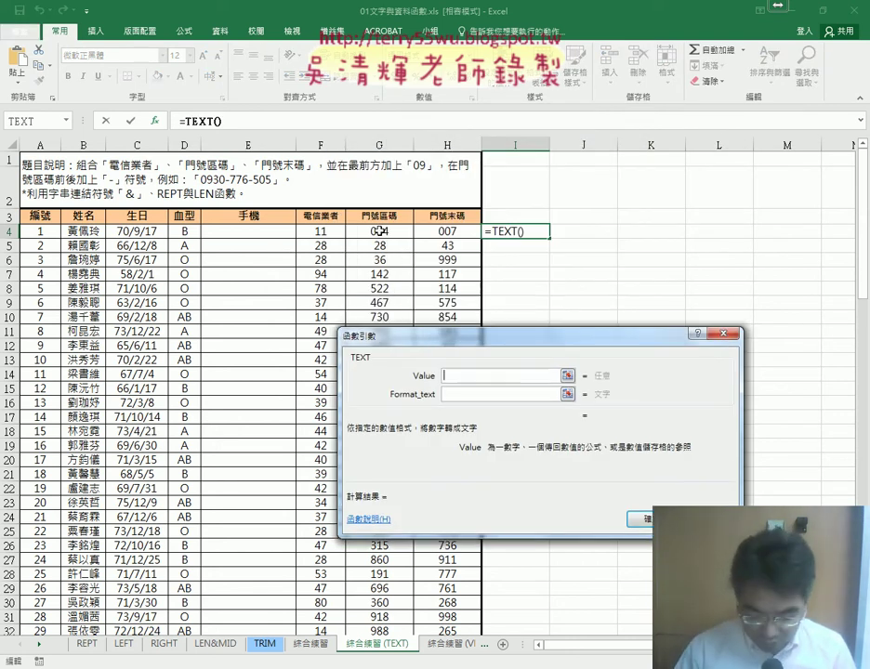
left_click(379, 230)
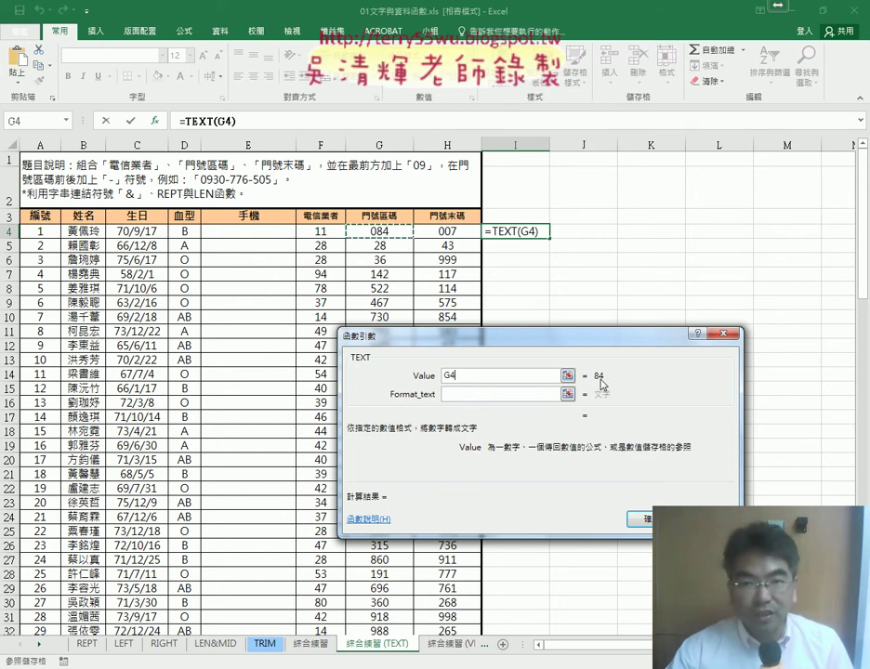
left_click(464, 396)
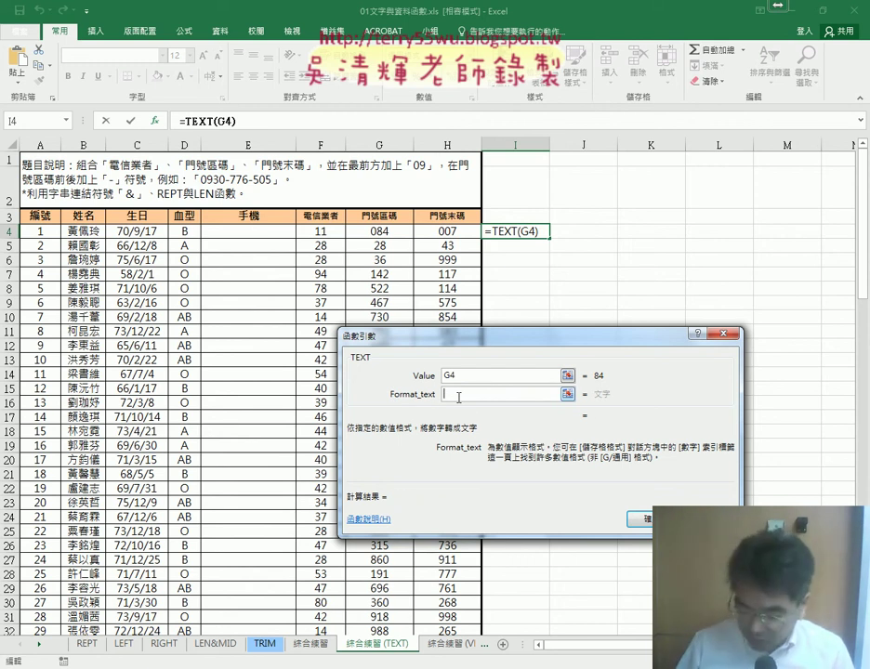
Set the format text to "000" and confirm, so the test cell shows 084
type("000")
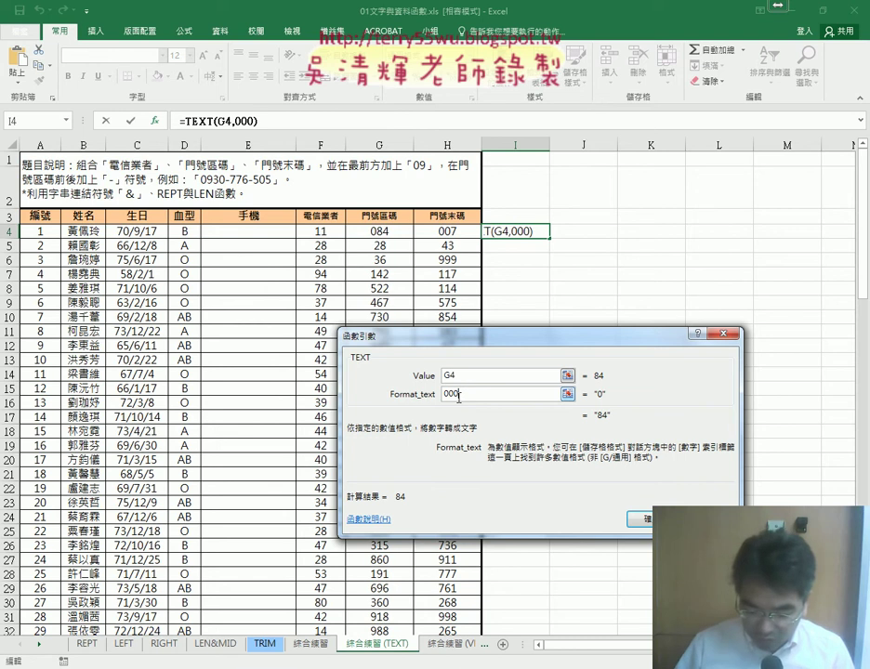
left_click(476, 372)
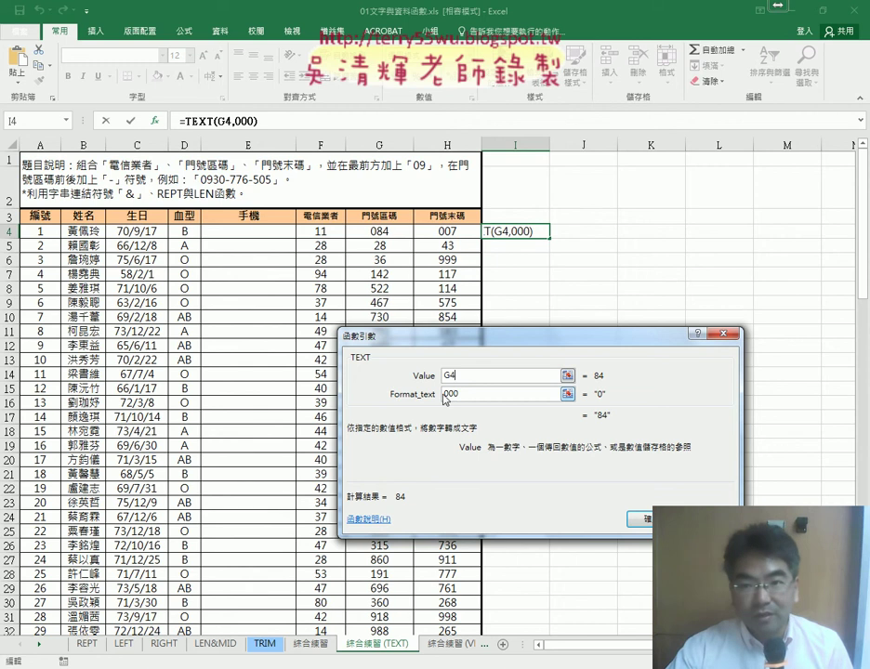
left_click(484, 395)
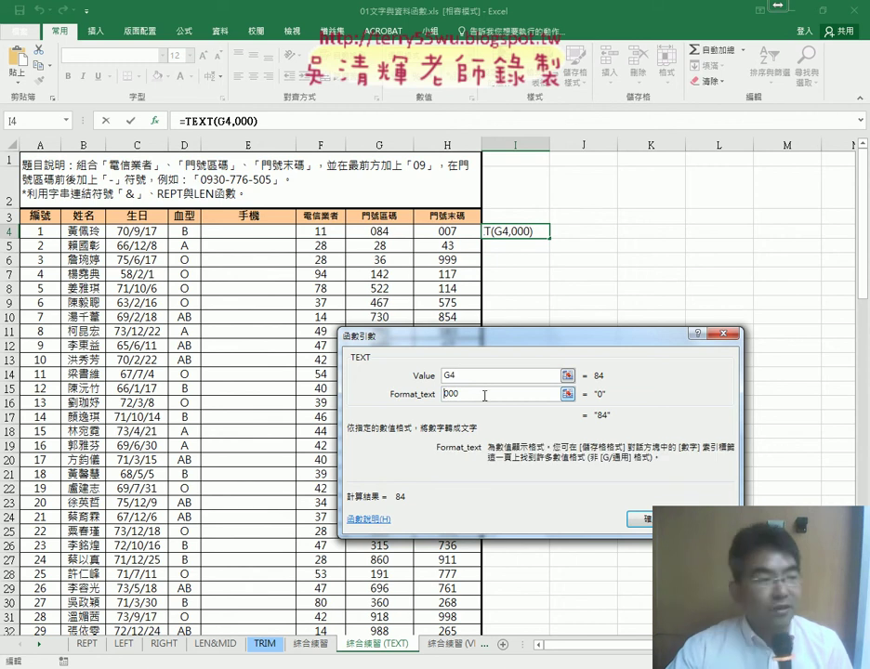
key("Home")
type("\"")
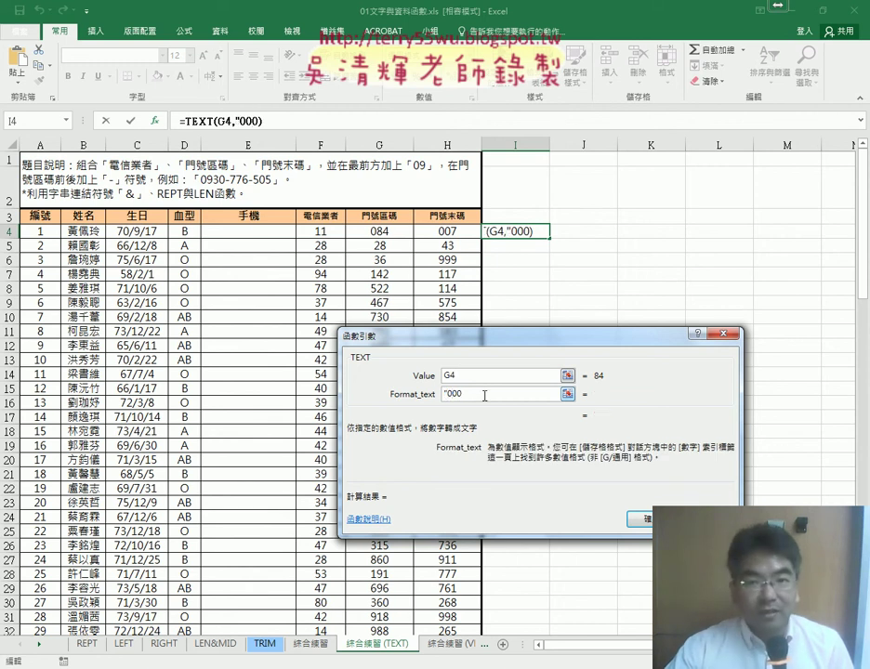
key("End")
type("\"")
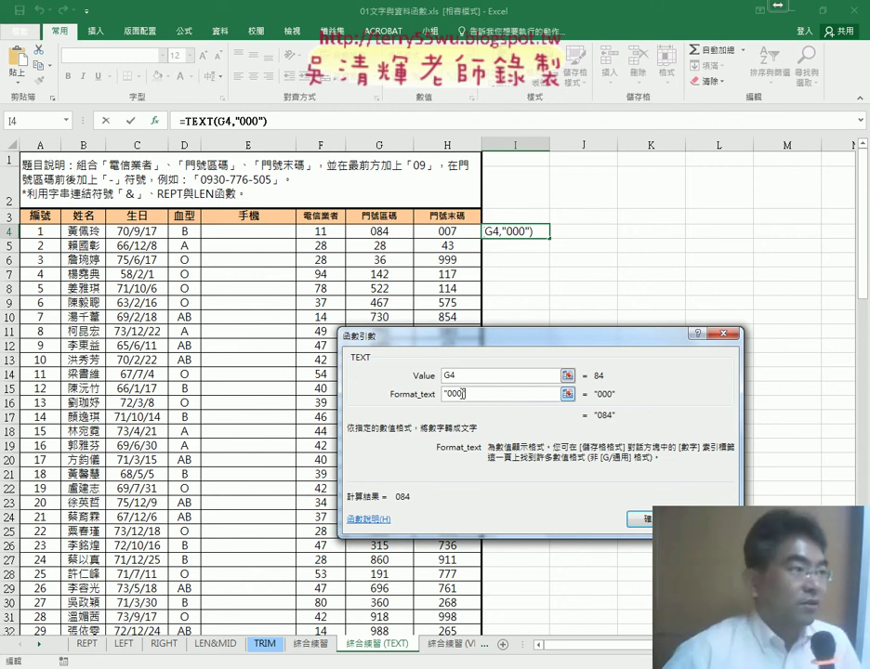
left_click(631, 513)
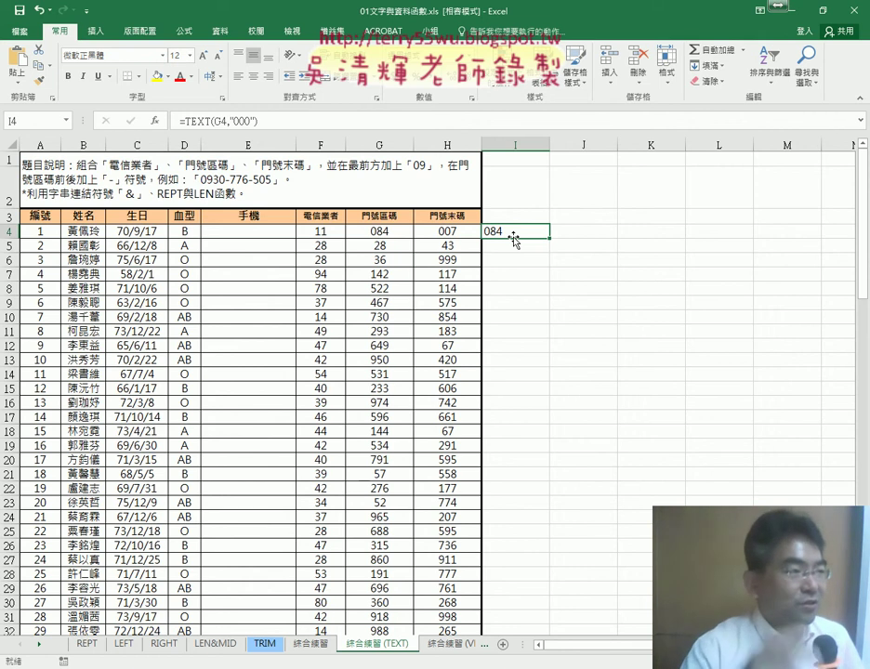
left_click(267, 234)
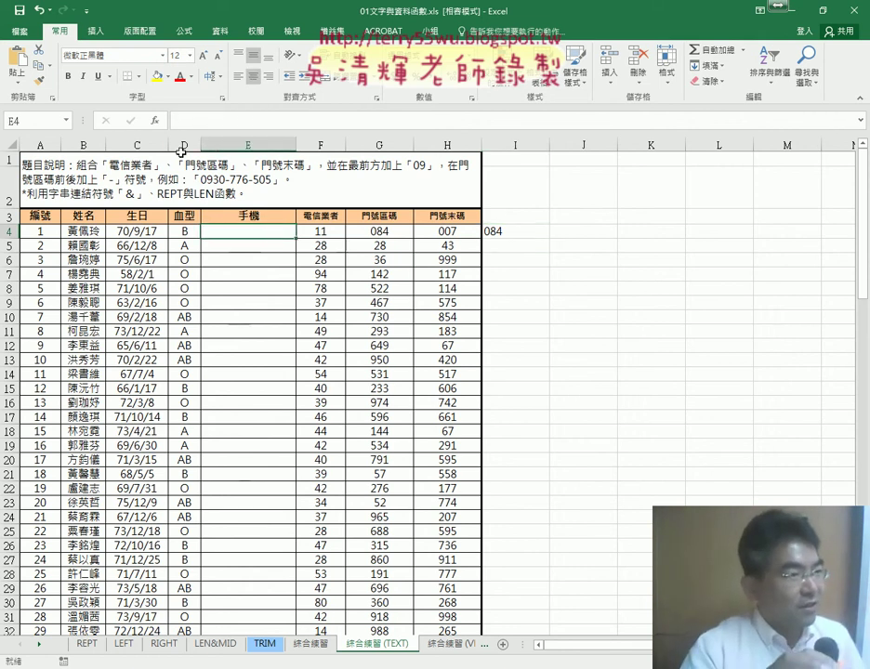
Start E4's phone formula as ="09"&F4&"-"
left_click(179, 121)
type("=")
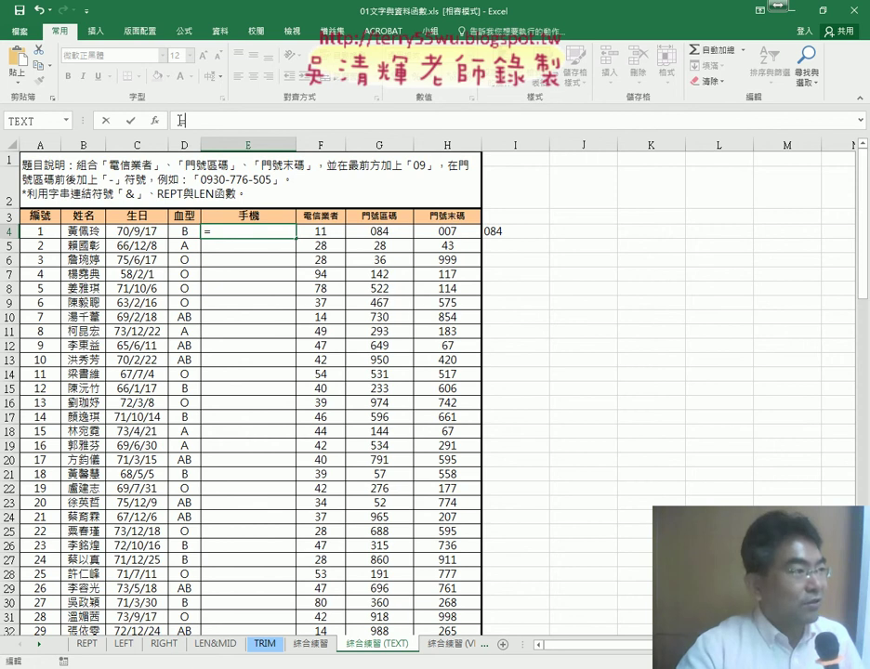
type("\"09")
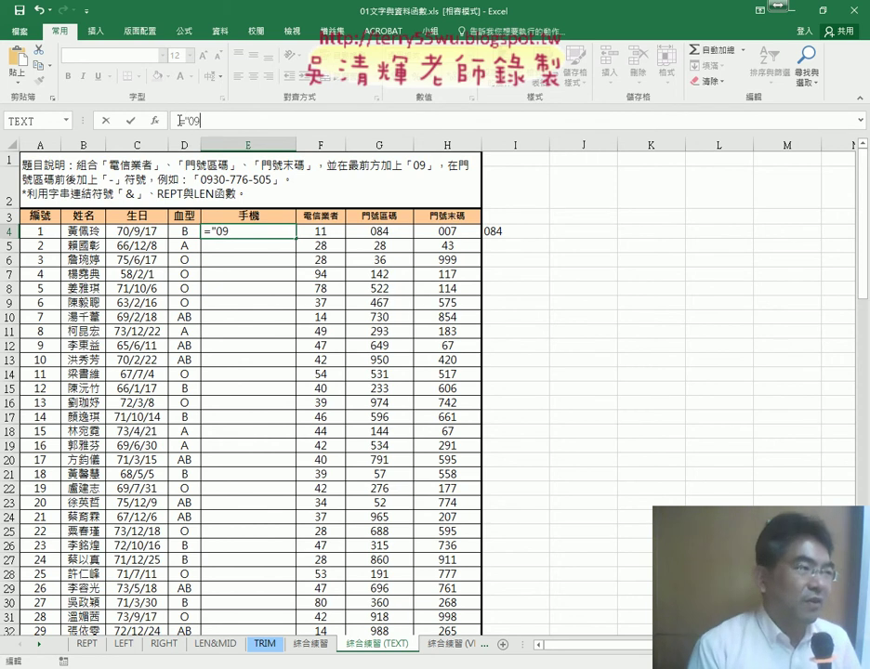
type("\"&")
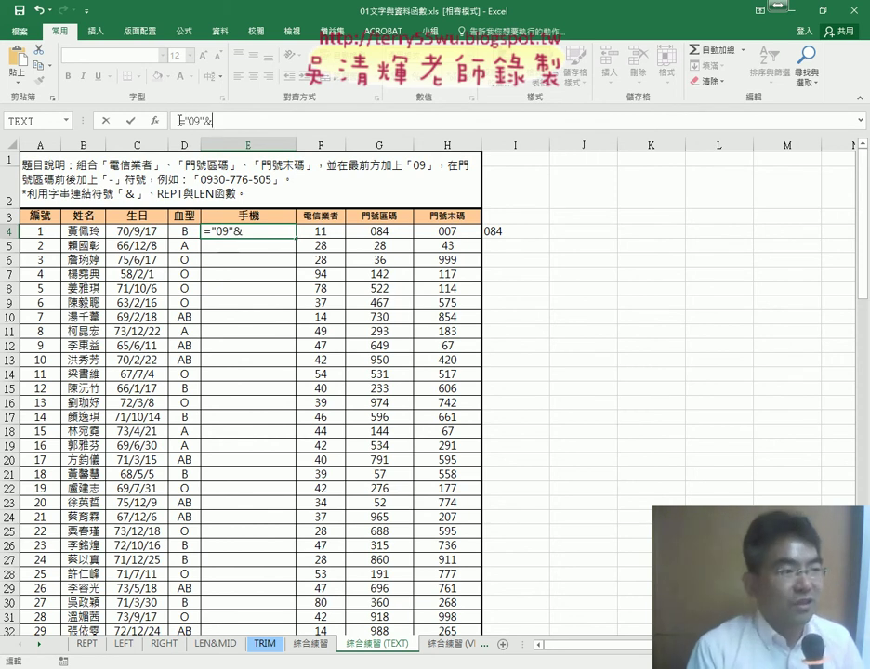
left_click(331, 234)
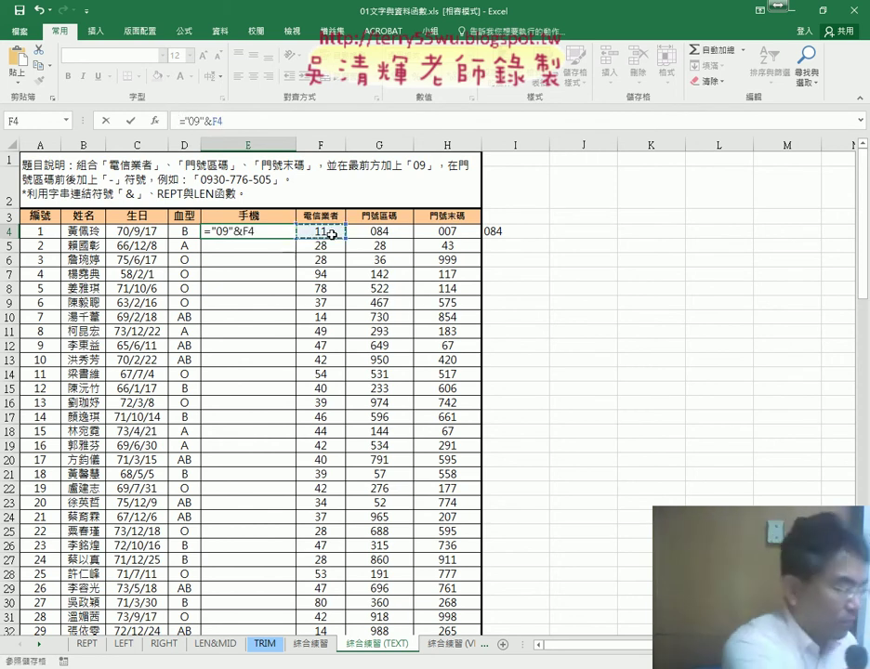
type("&")
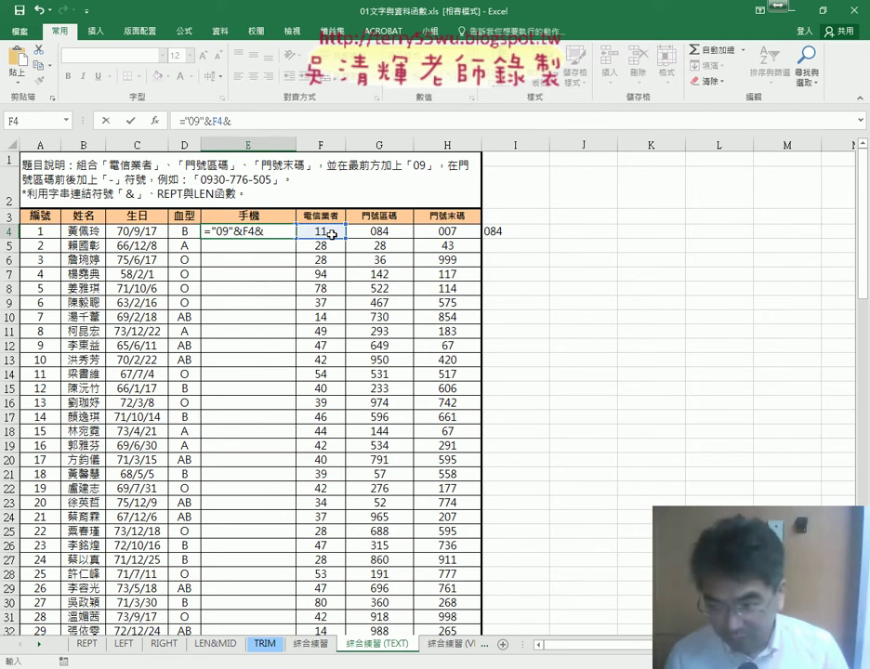
type("\"-")
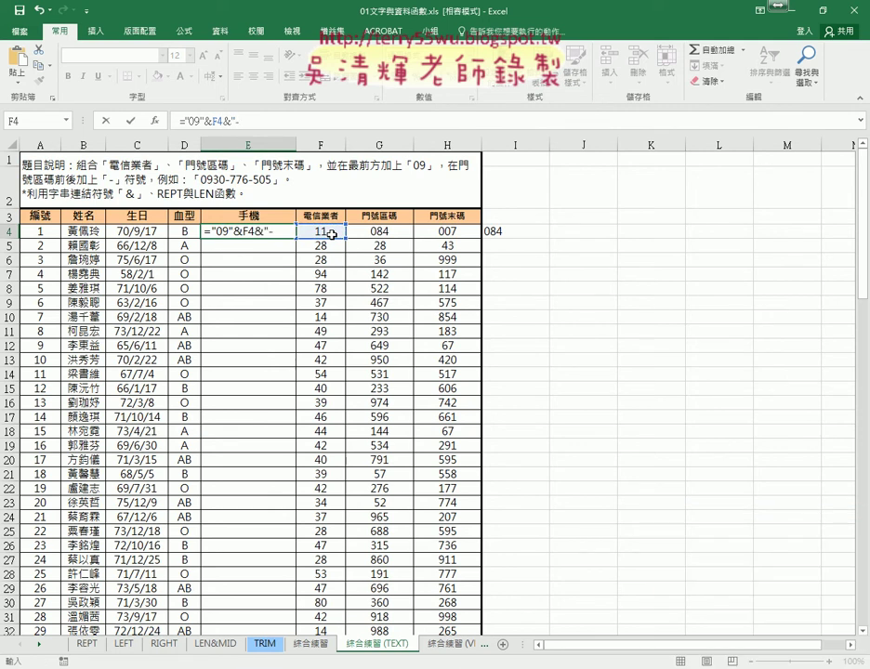
type("\"")
type("&")
key("BackSpace")
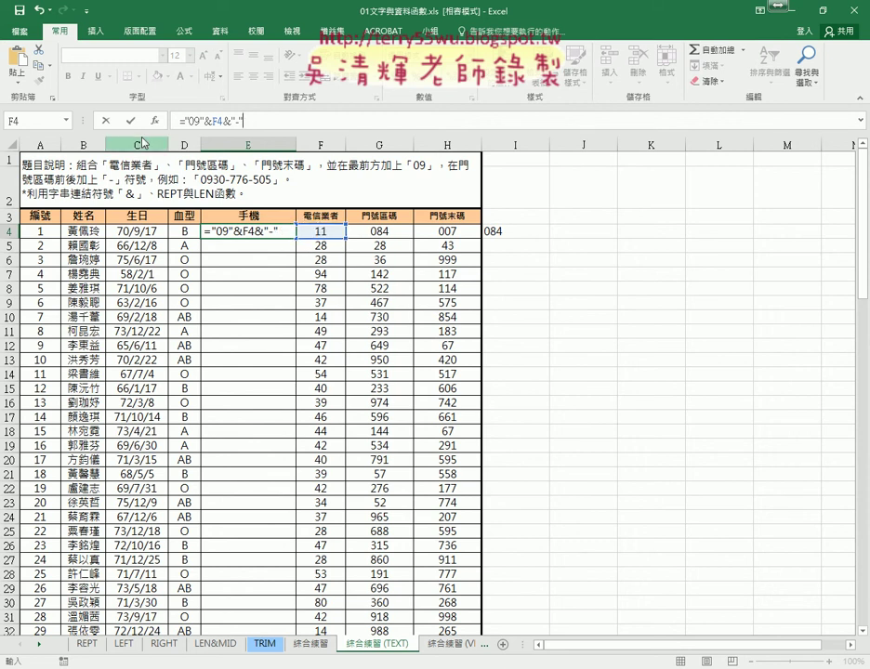
left_click(130, 121)
Append TEXT(G4,"000") so E4 shows 0911-084, and copy it down to E6
left_click(265, 118)
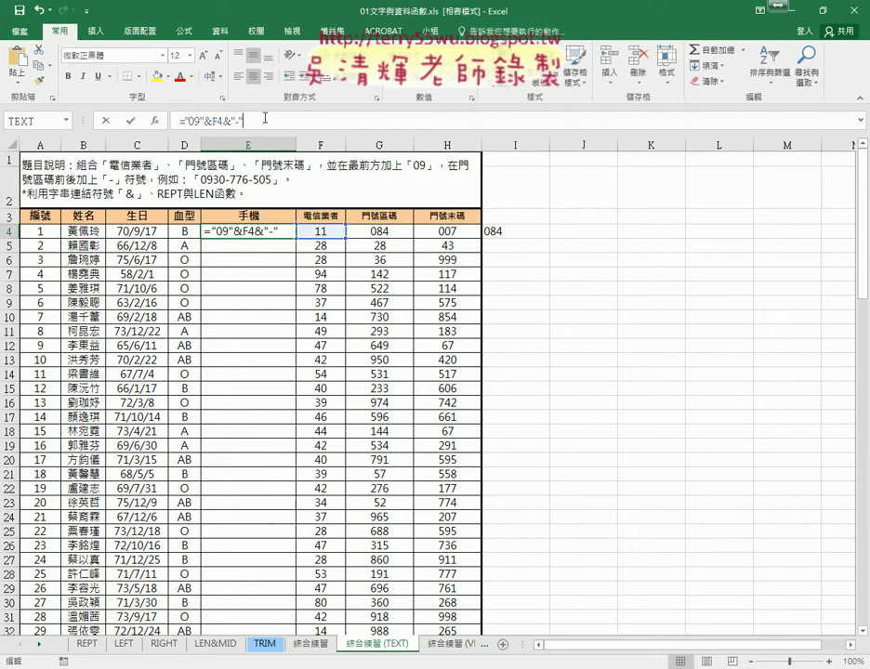
type("&")
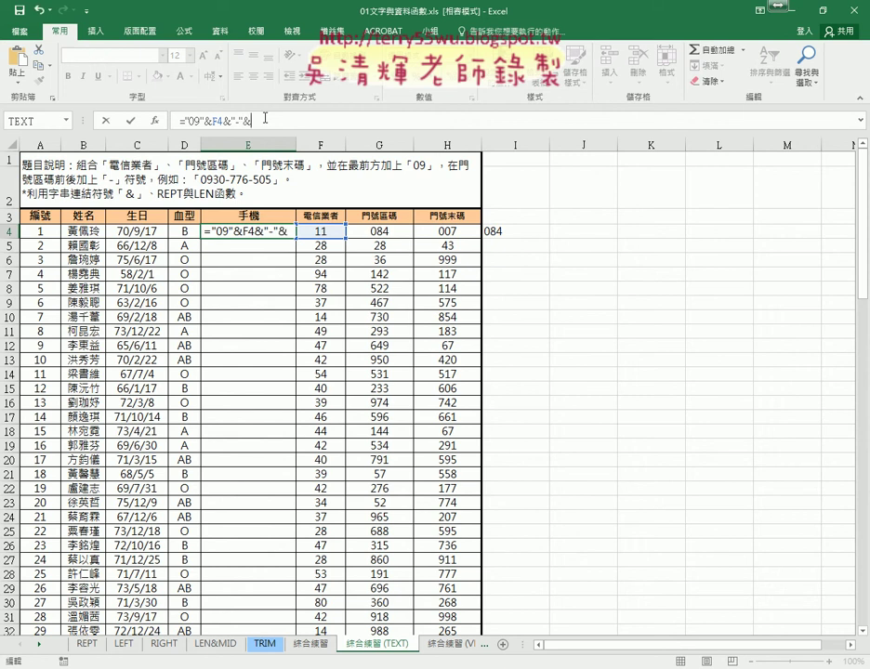
type("text")
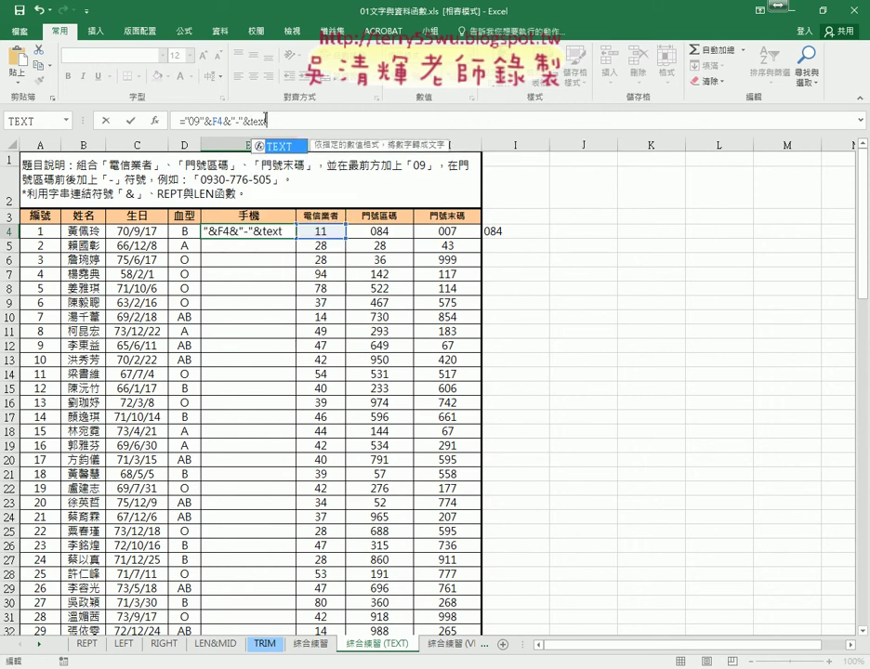
type("(")
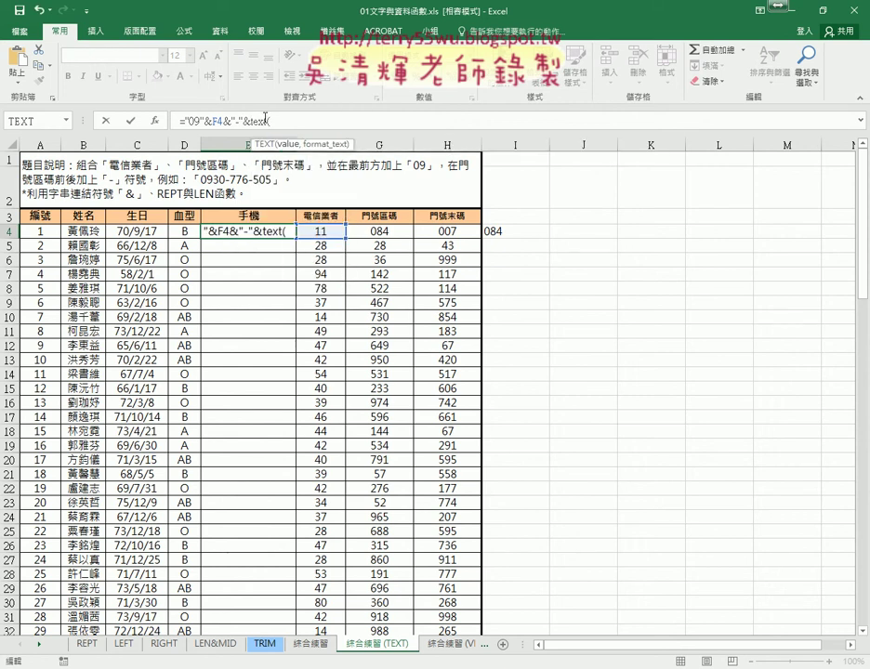
left_click(398, 231)
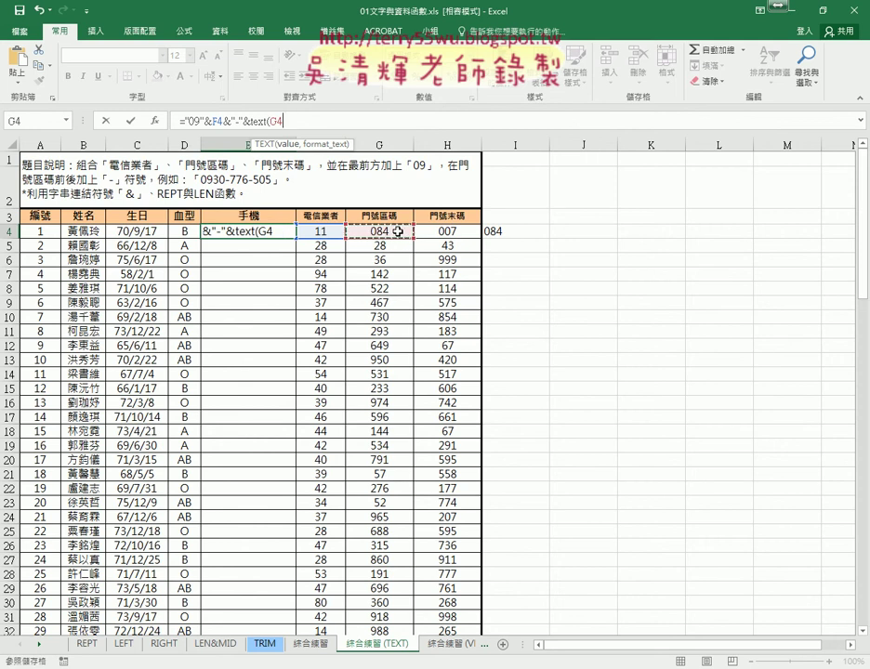
type(",")
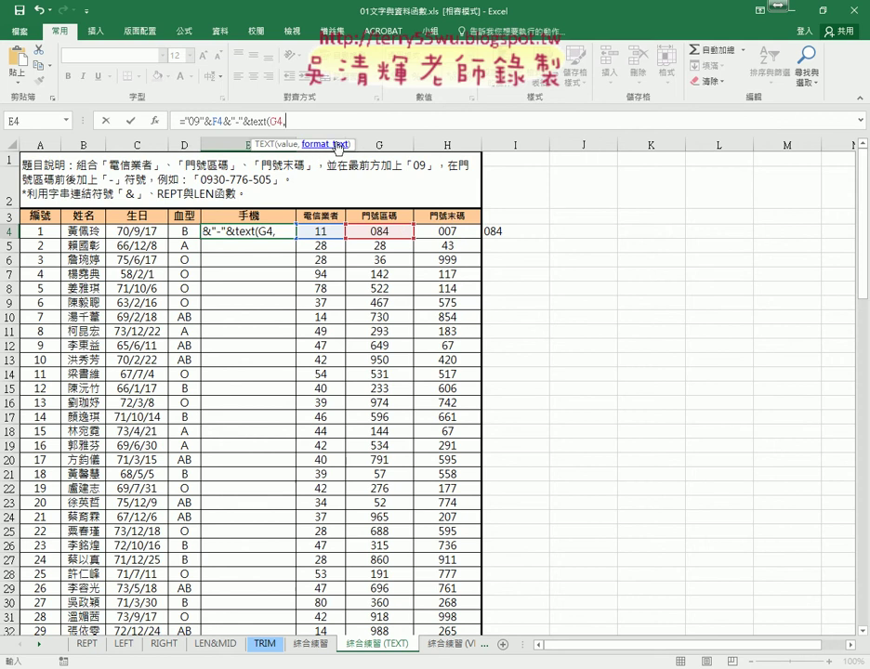
type("\"0")
type("00\"")
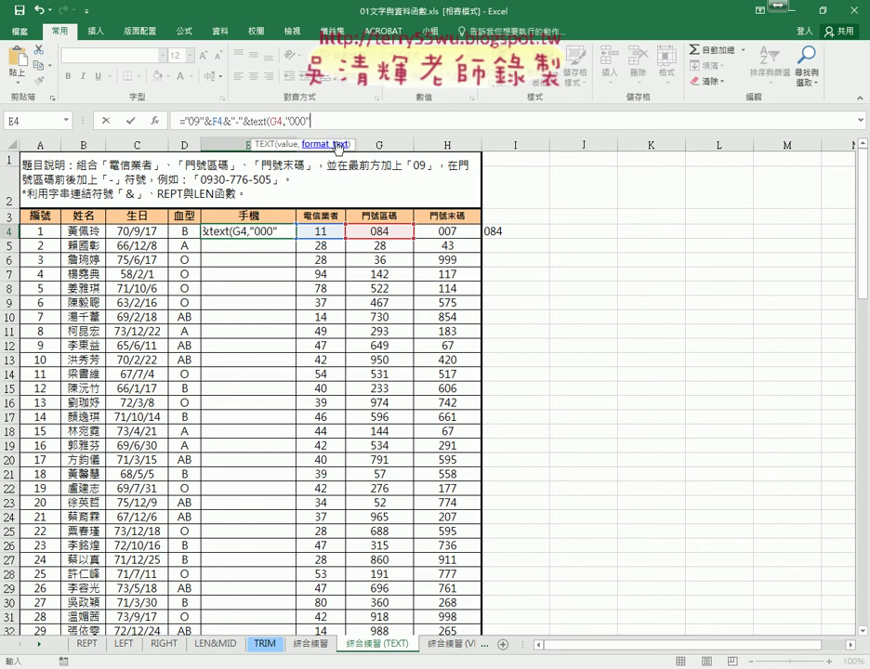
type(")")
left_click(132, 121)
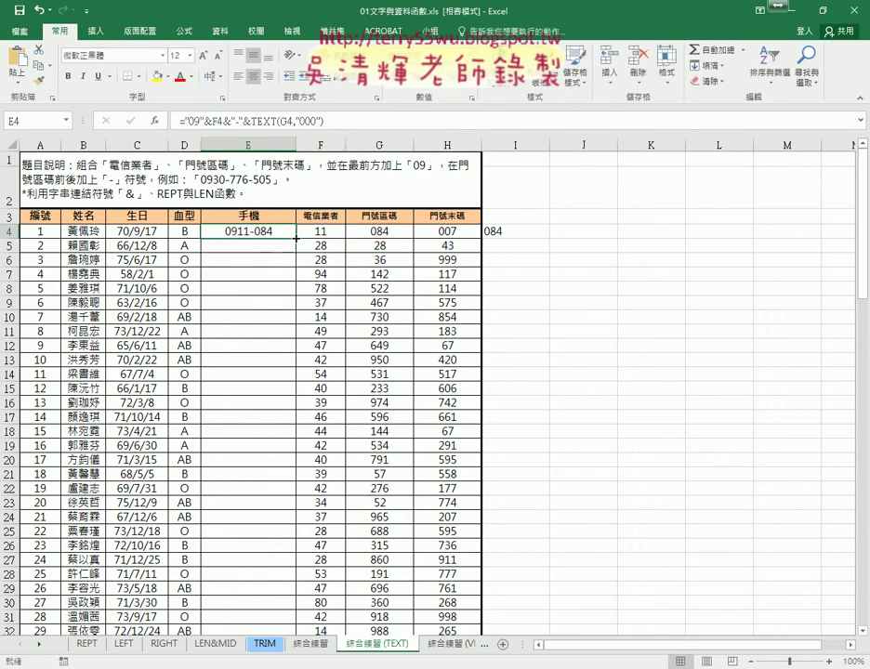
left_click_drag(295, 238, 295, 268)
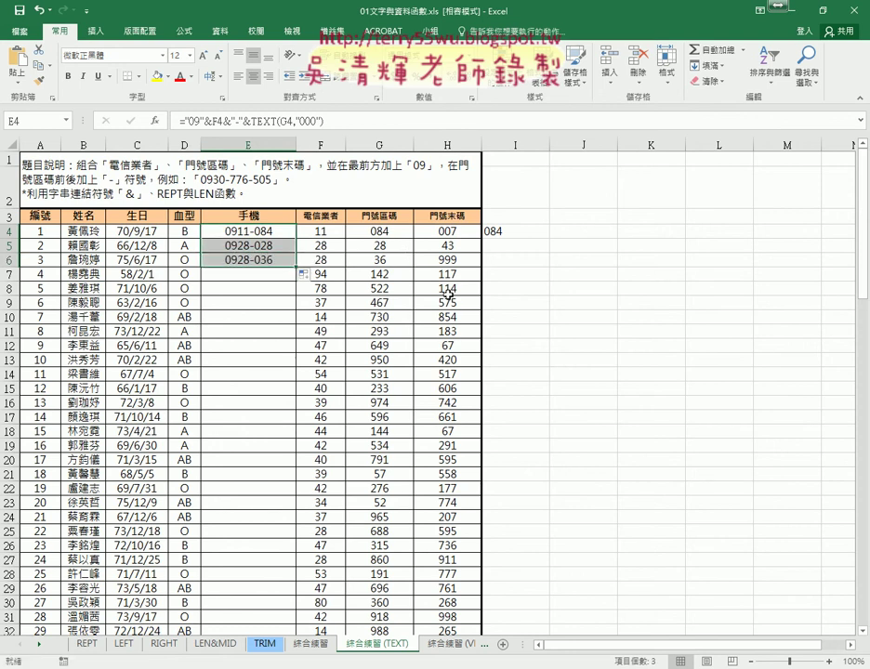
left_click(270, 231)
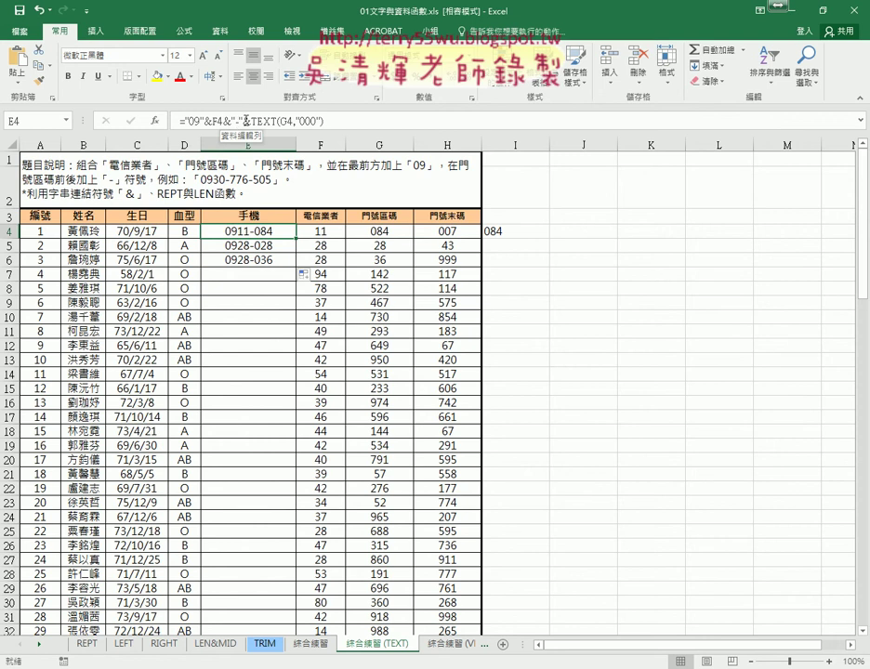
left_click_drag(219, 120, 344, 121)
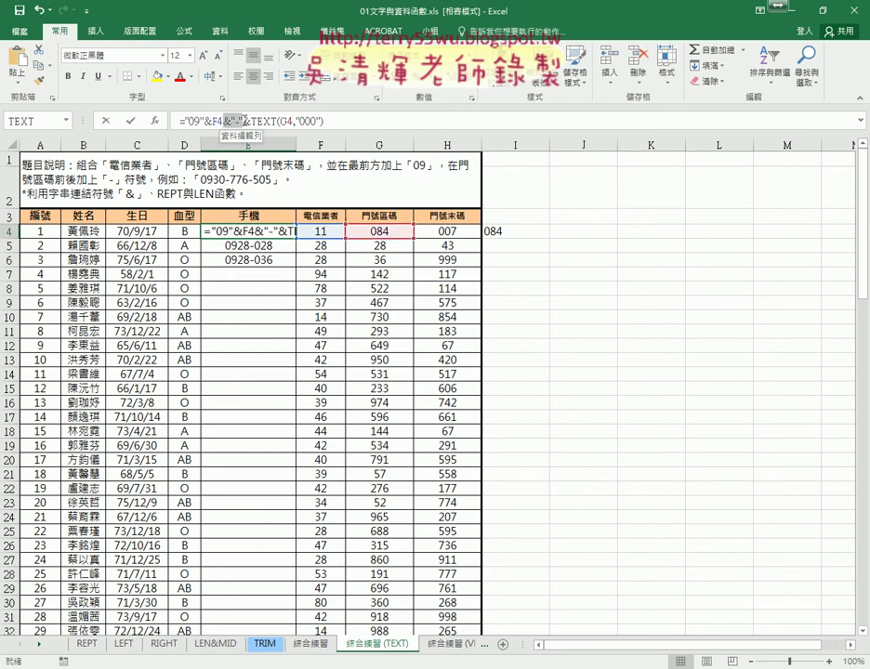
right_click(303, 121)
left_click(325, 143)
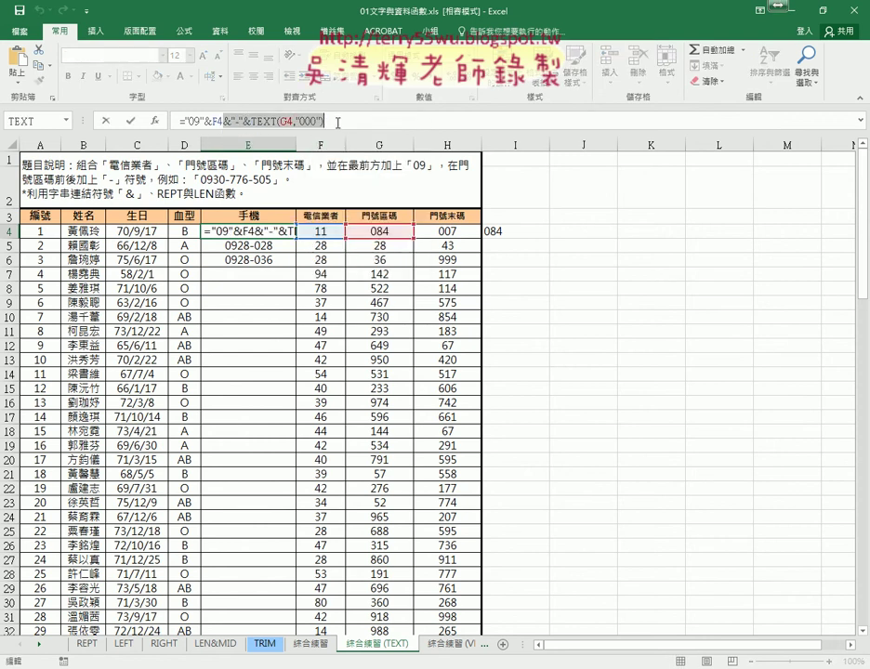
right_click(436, 121)
left_click(458, 181)
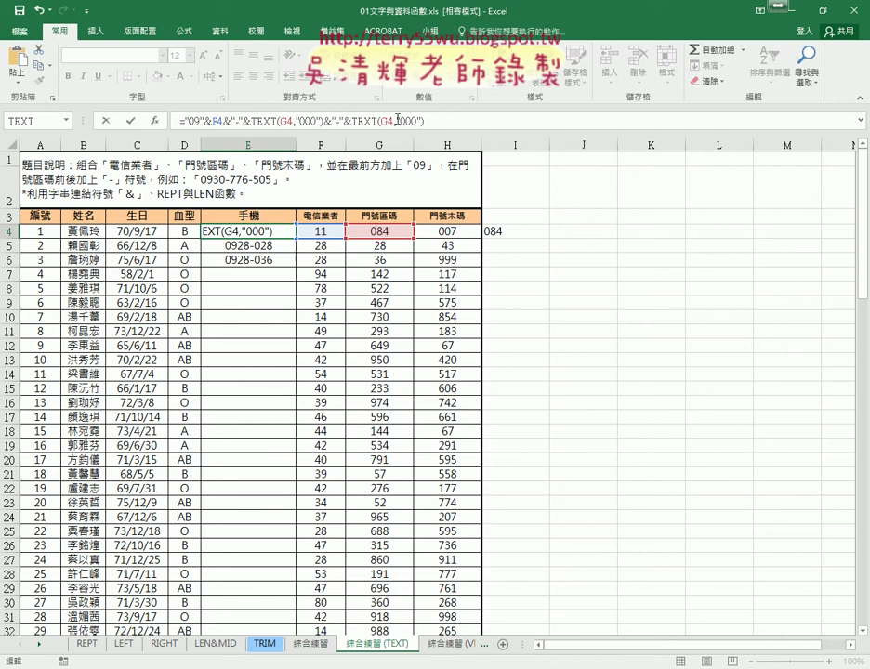
left_click_drag(384, 120, 377, 121)
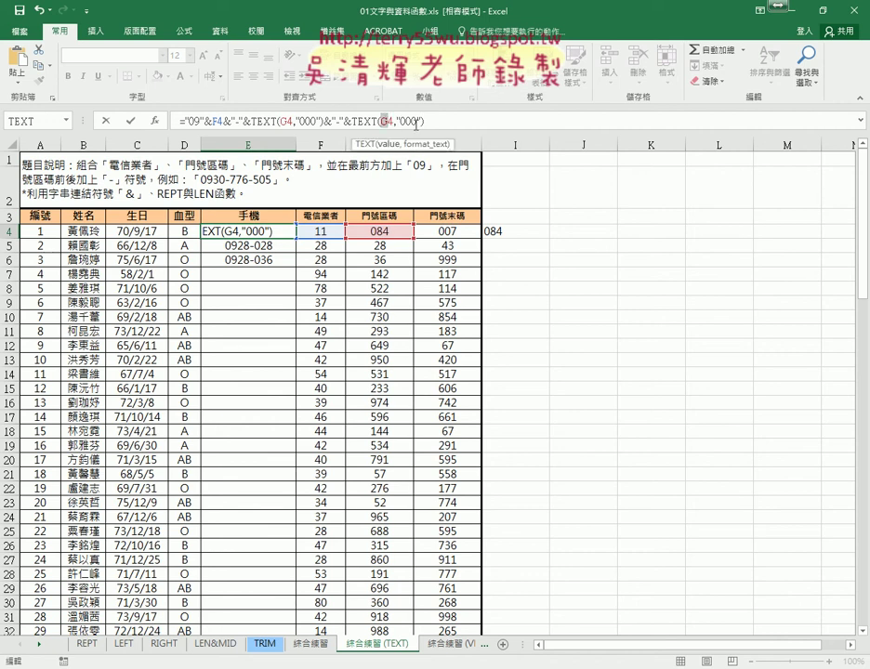
type("H")
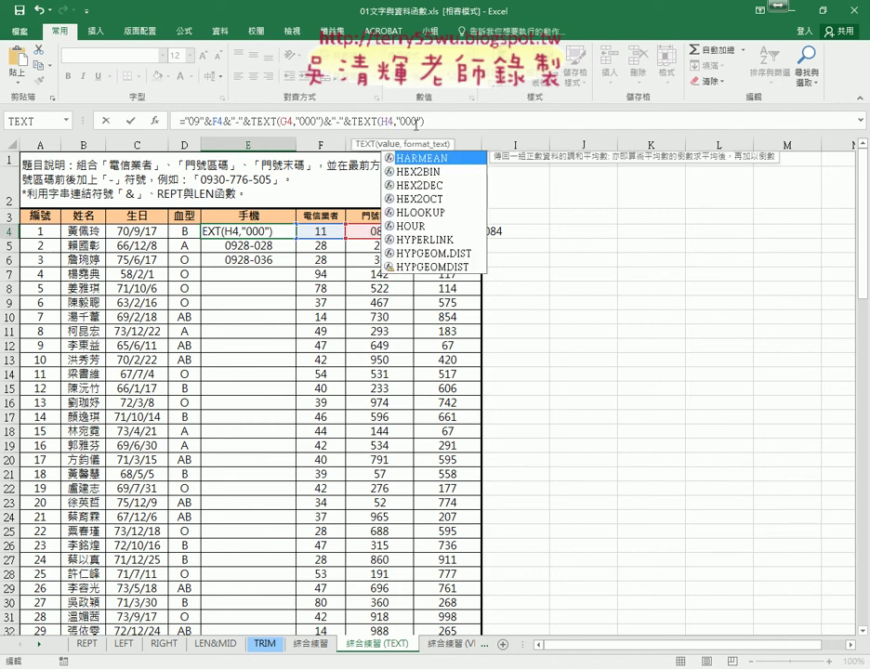
left_click(133, 122)
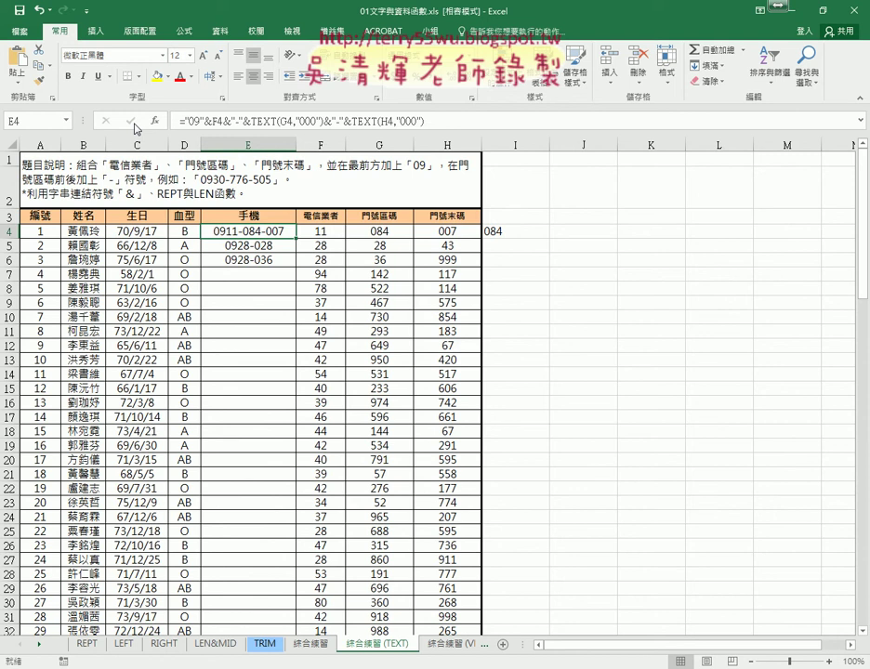
Fill the completed phone formula down all 100 rows and review E4's formula
left_click_drag(297, 239, 297, 267)
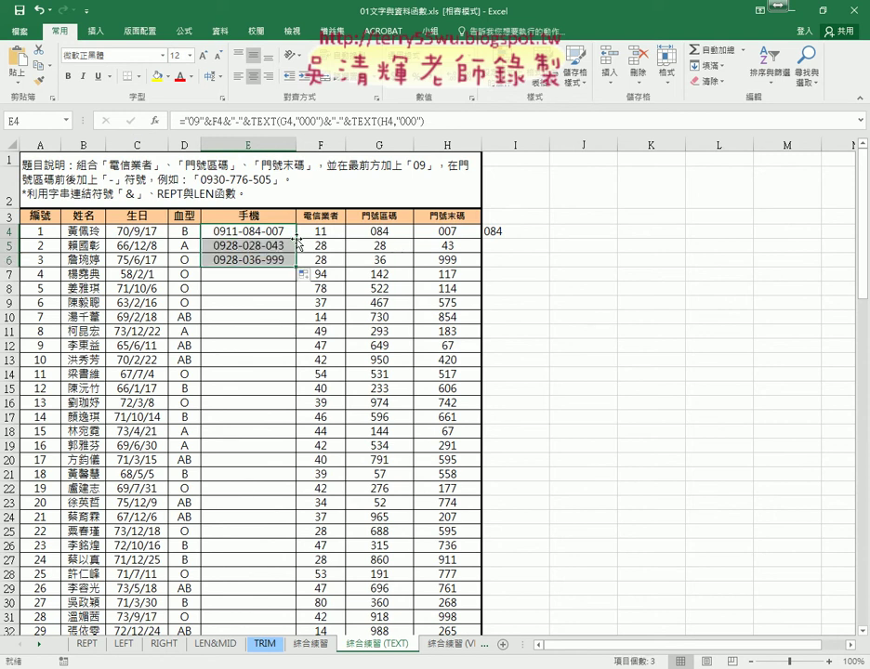
double_click(297, 267)
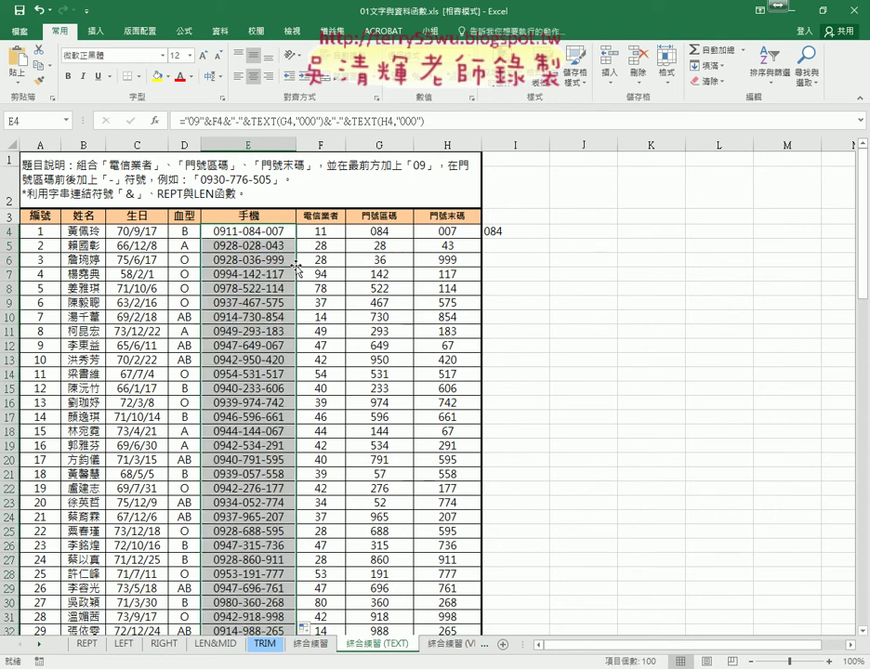
left_click(306, 128)
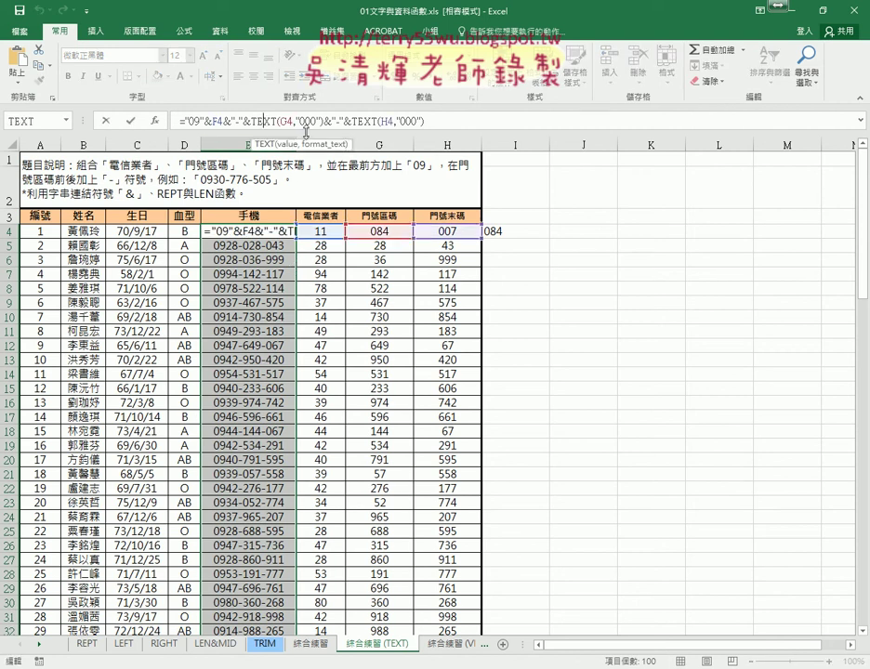